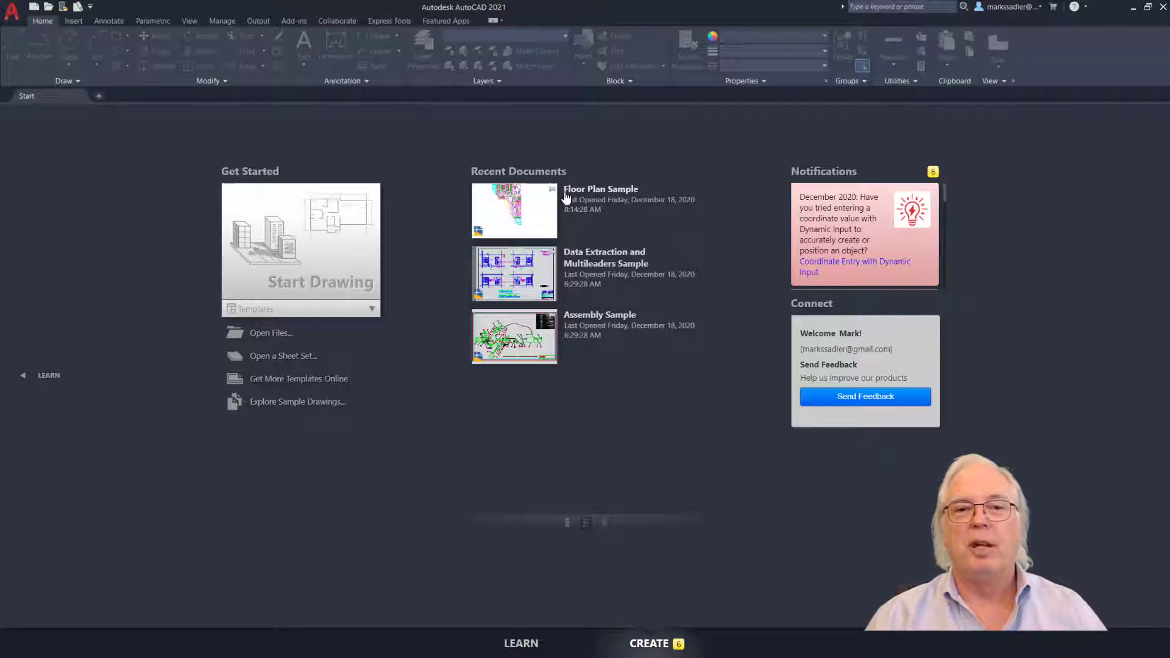
Open Floor Plan Sample.dwg read-only from Recent Documents.
left_click(586, 195)
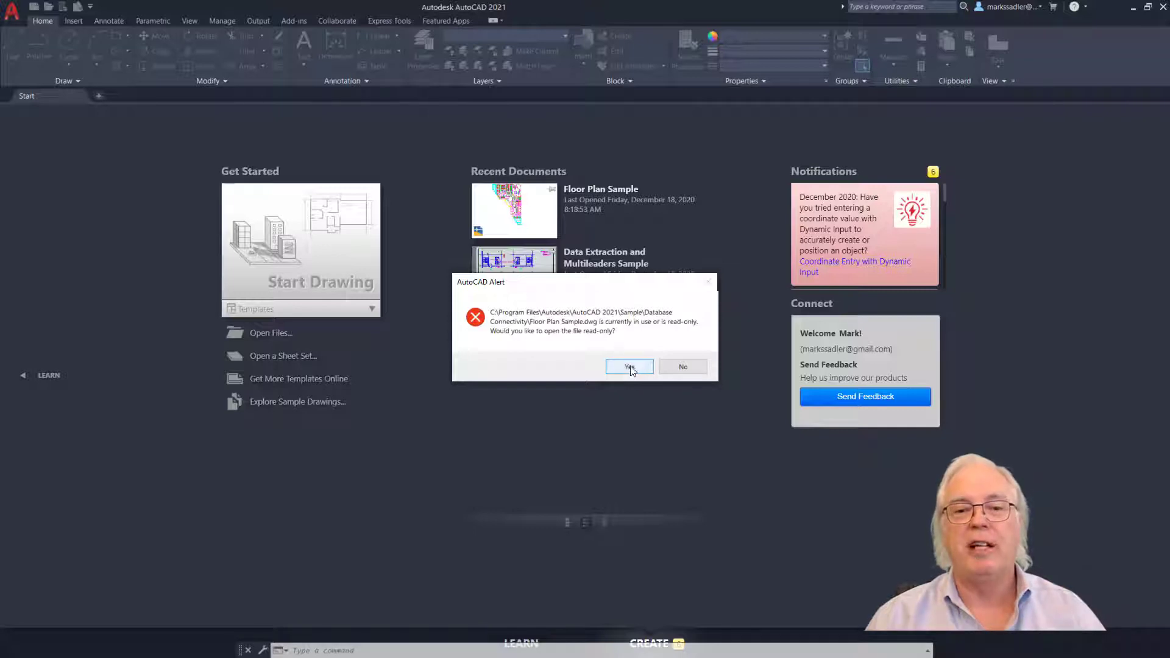
left_click(629, 367)
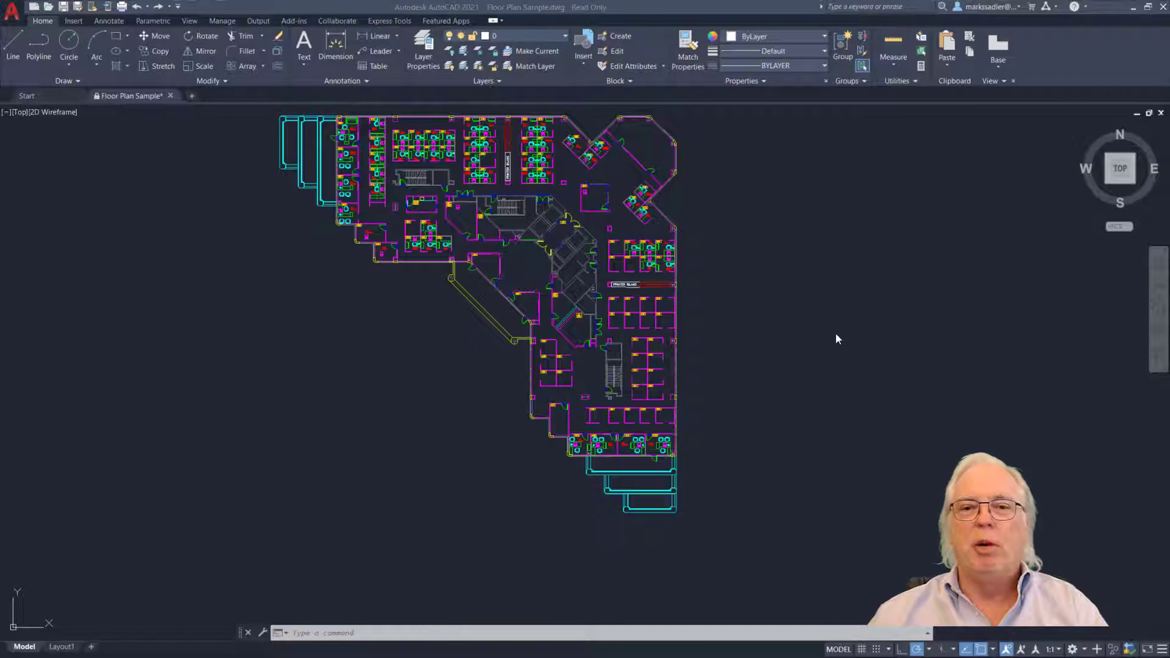
right_click(793, 334)
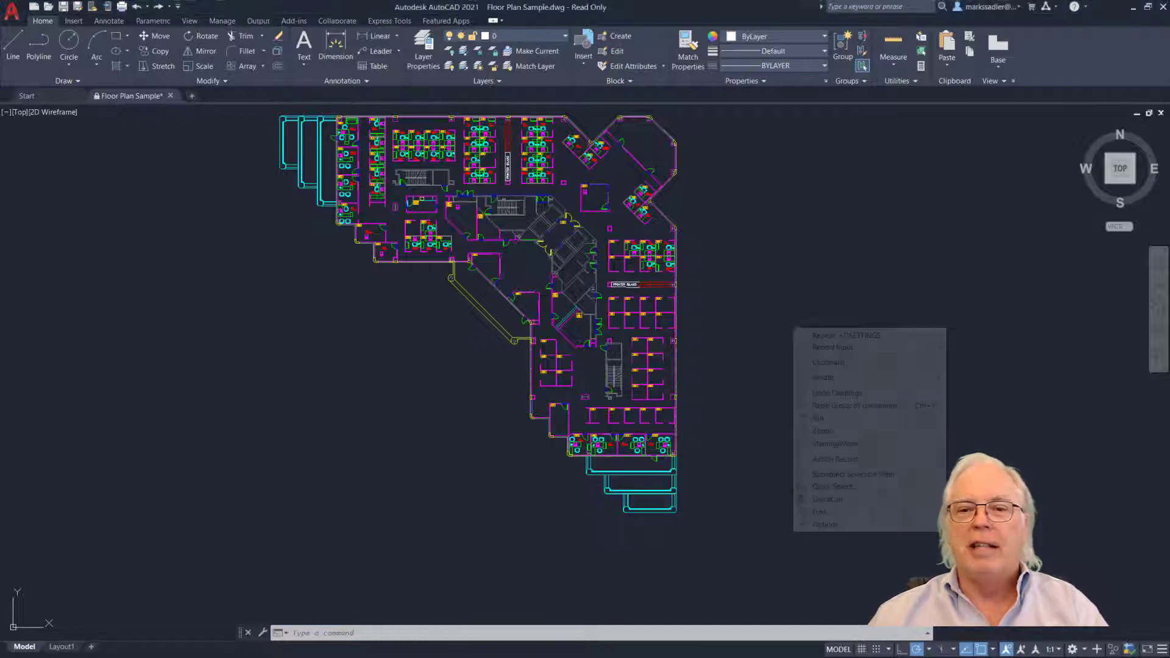
In Options' Display settings, turn off extended ToolTips and raise crosshair size to 50.
left_click(825, 524)
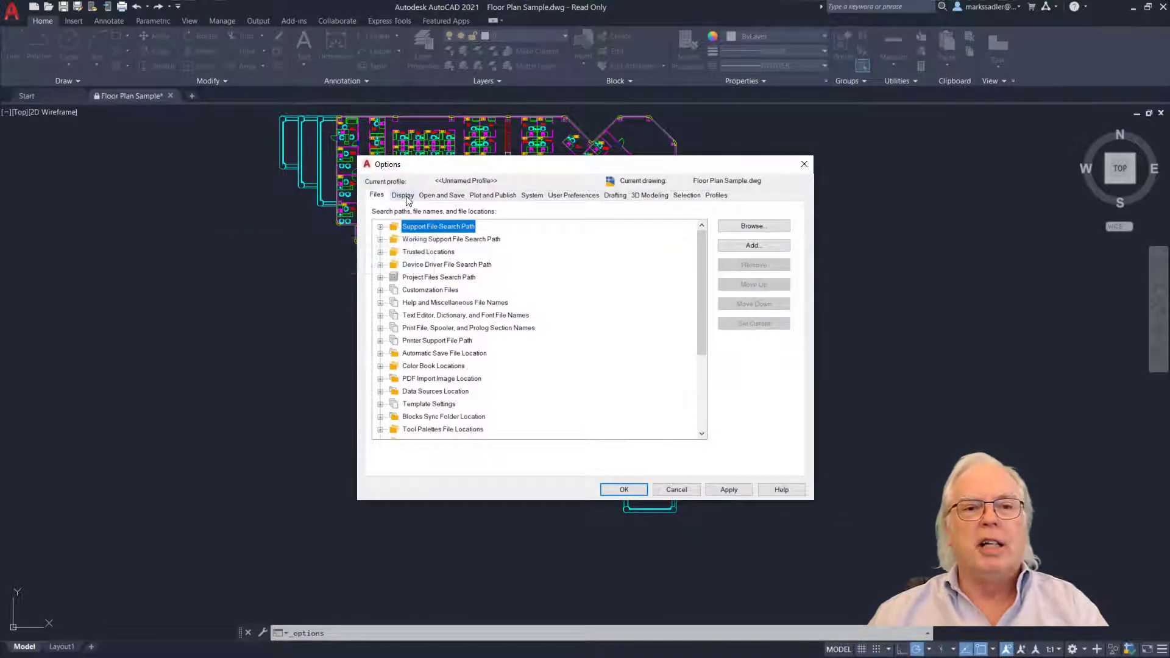
left_click(403, 196)
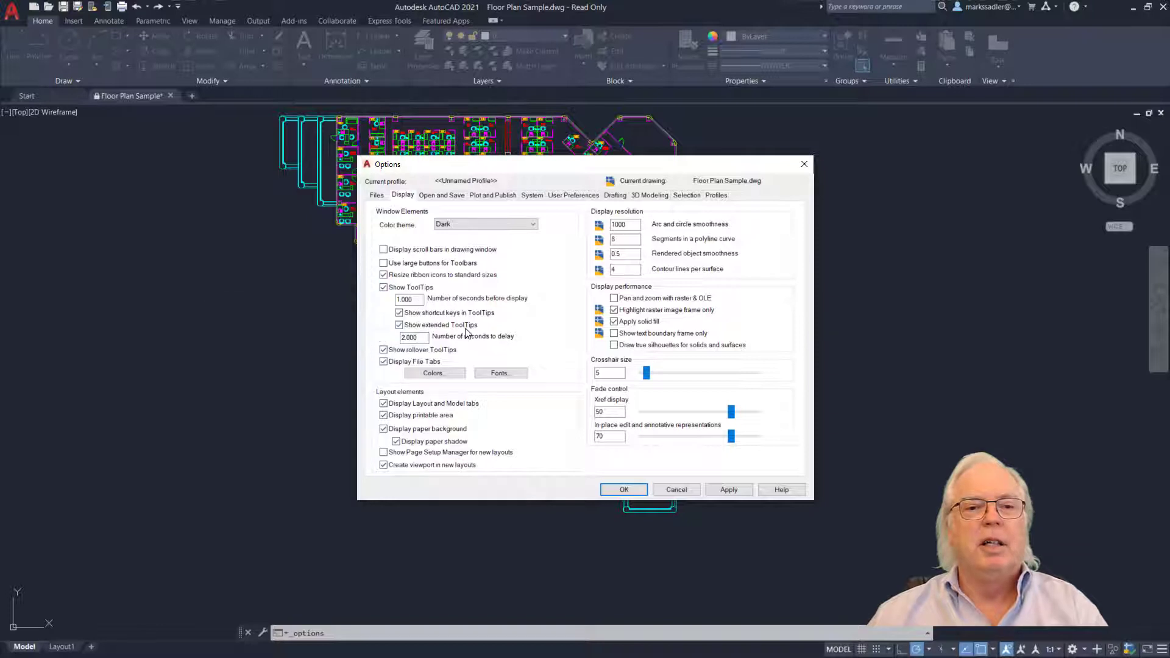
left_click(399, 326)
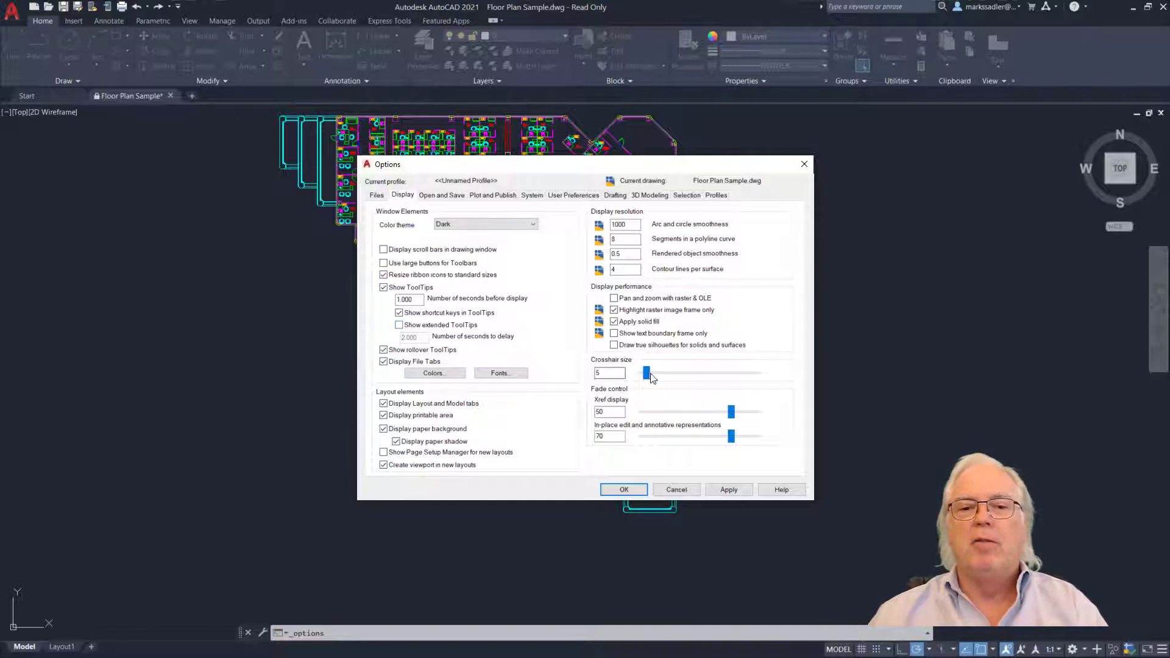
left_click_drag(646, 374, 698, 372)
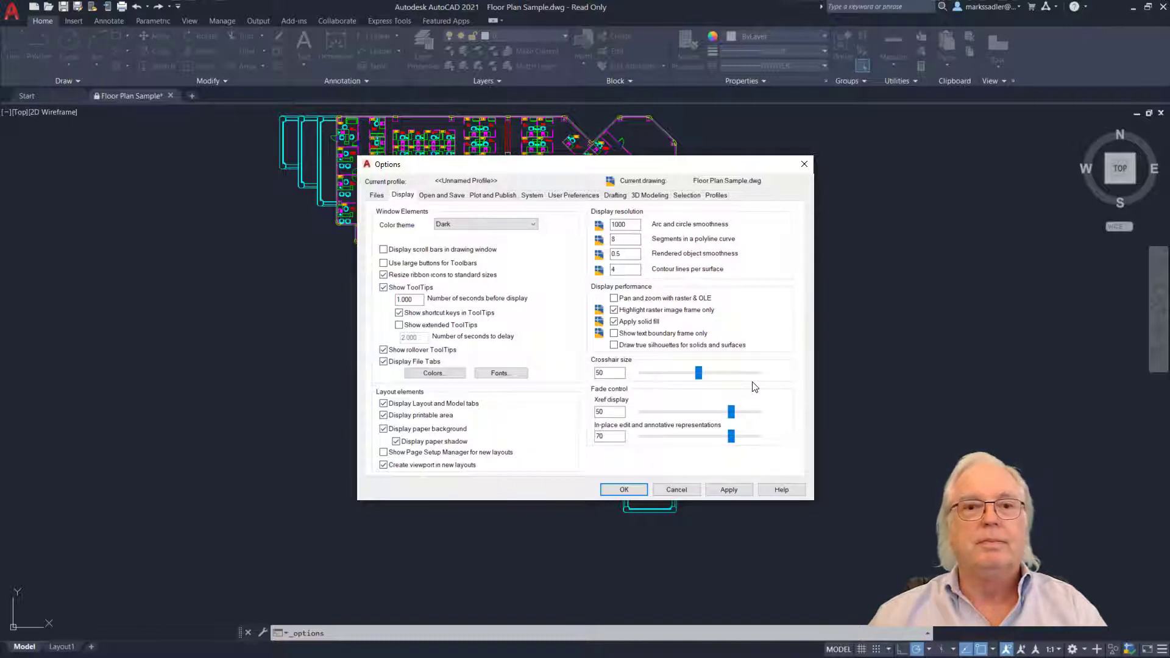
In Selection settings, enlarge the pickbox and make the grip size slightly smaller.
left_click(687, 195)
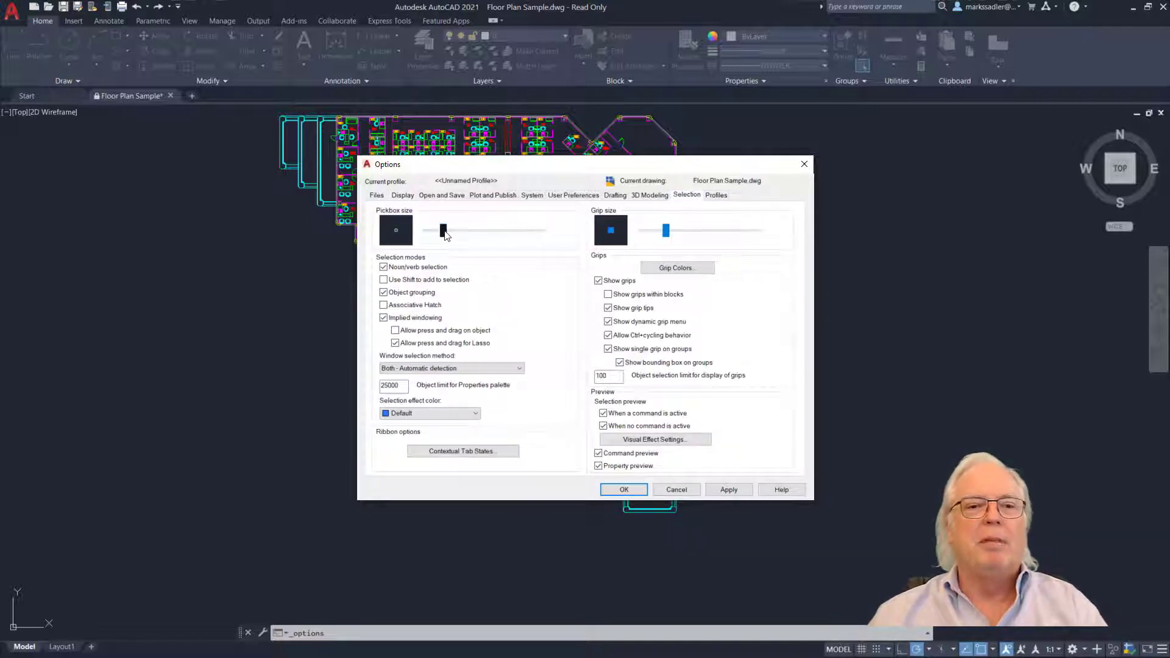
left_click_drag(448, 234, 458, 235)
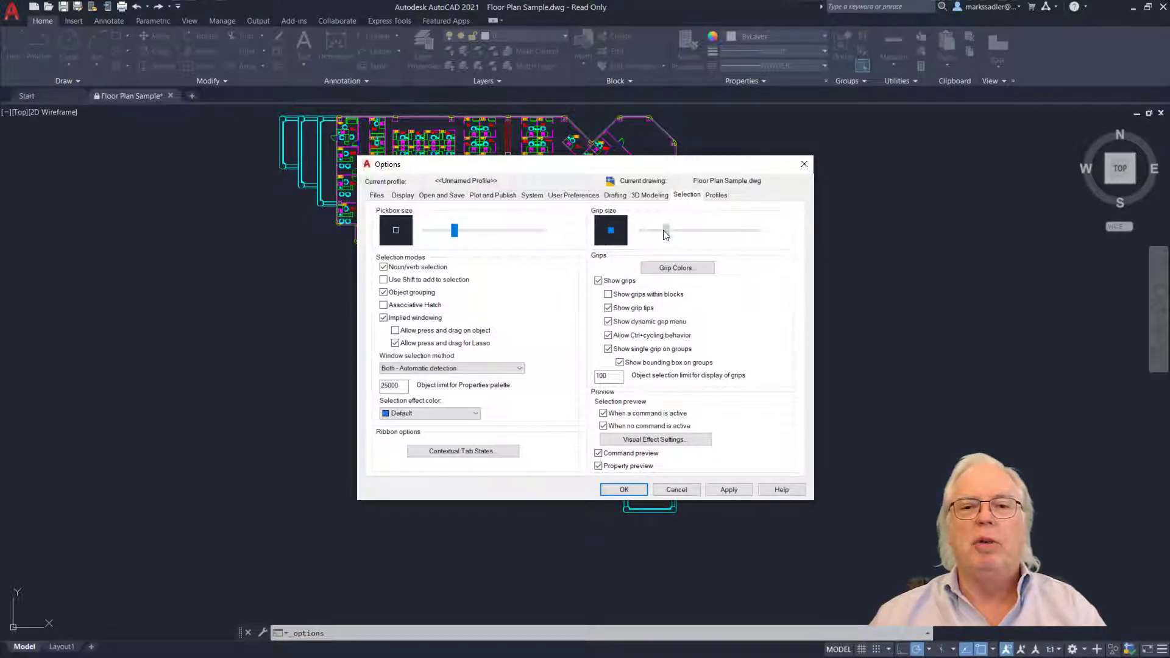
left_click_drag(665, 236, 662, 235)
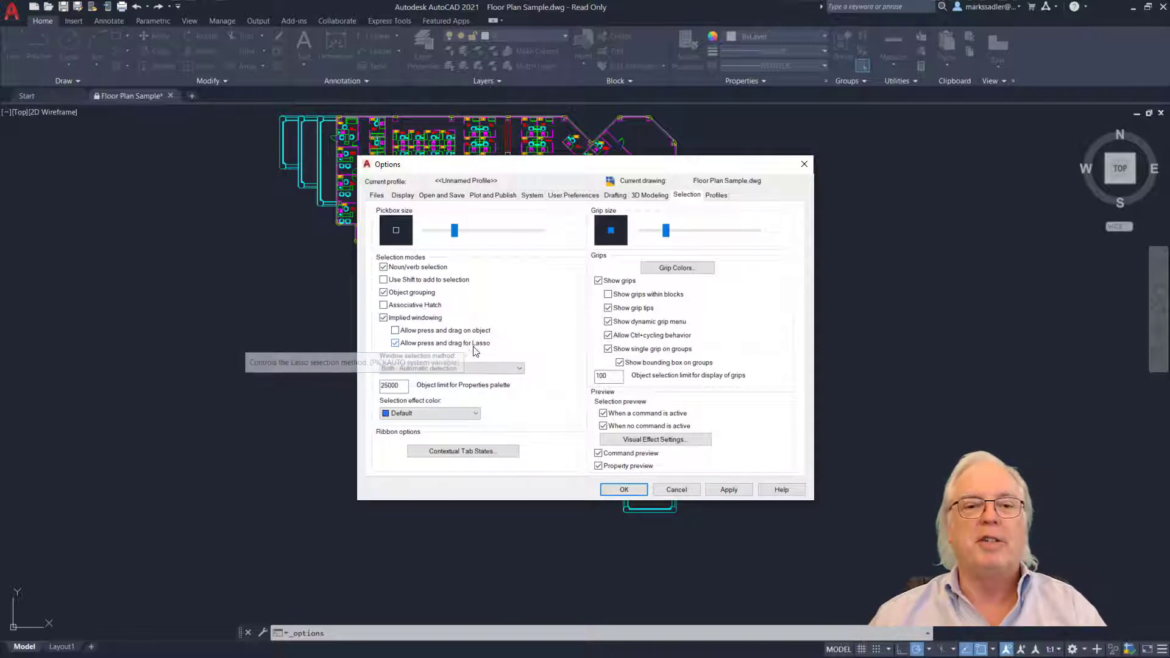
Disable Lasso press-and-drag, set window selection to Press and drag, and turn off no-command selection preview.
left_click(395, 343)
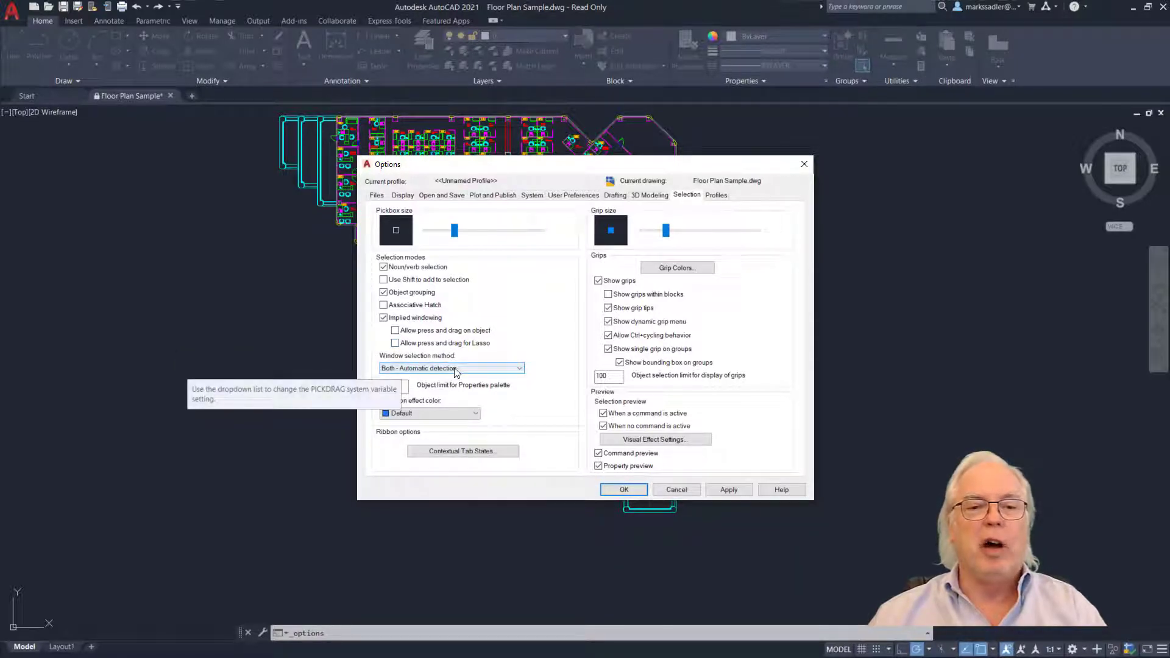
left_click(519, 369)
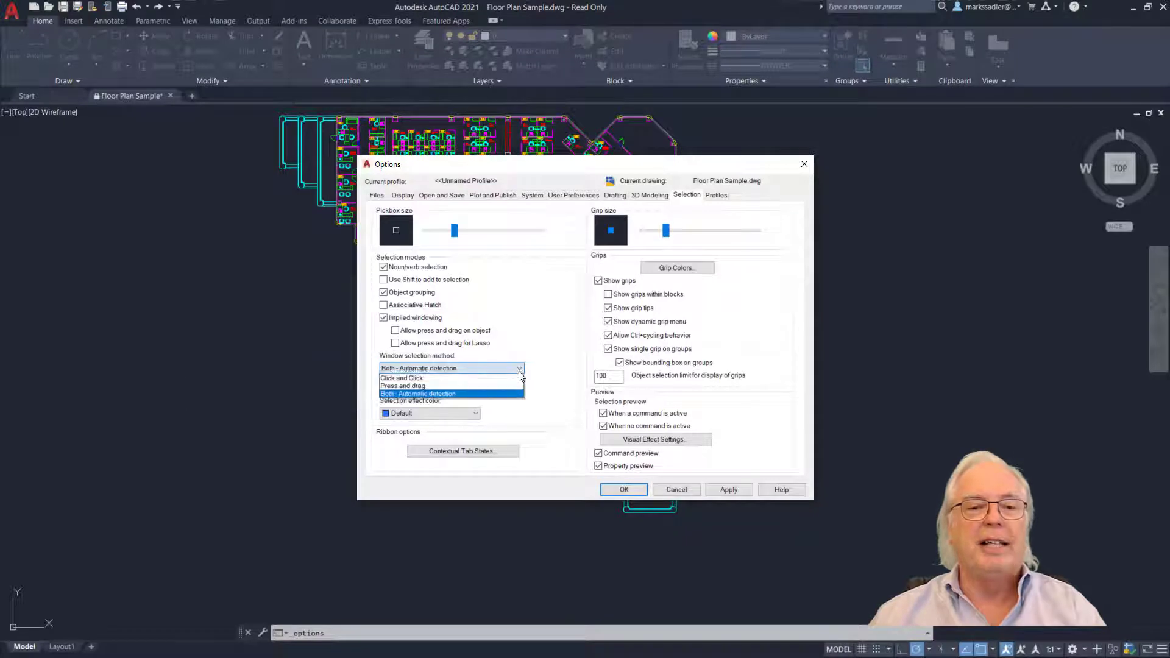
left_click(489, 387)
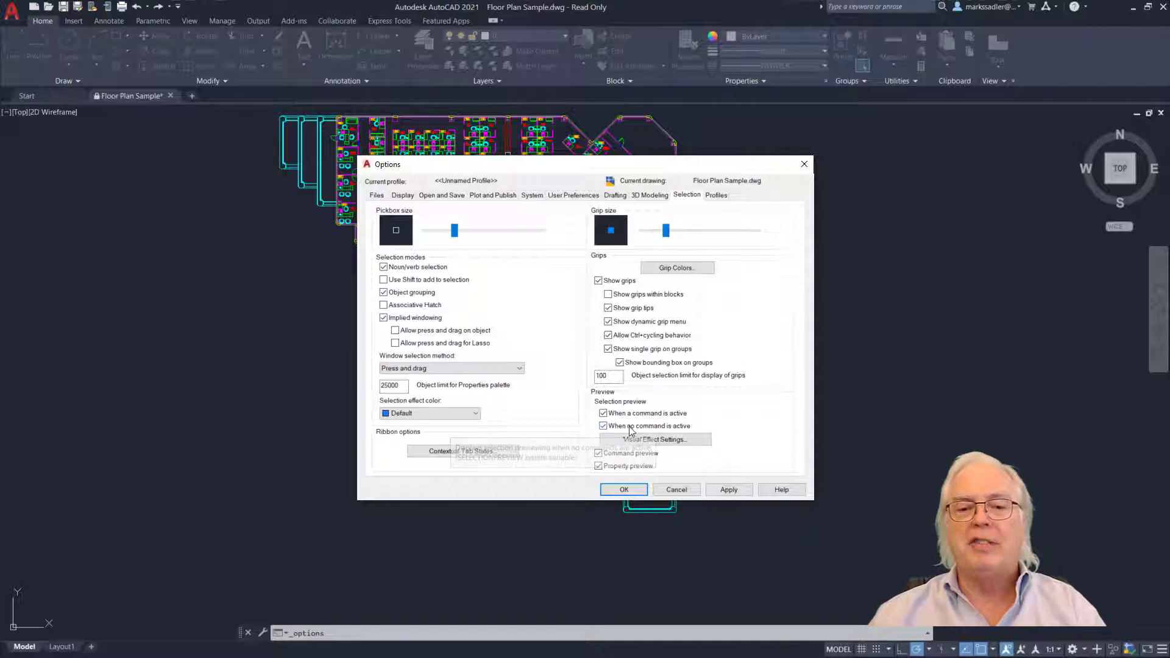
left_click(604, 426)
left_click(604, 426)
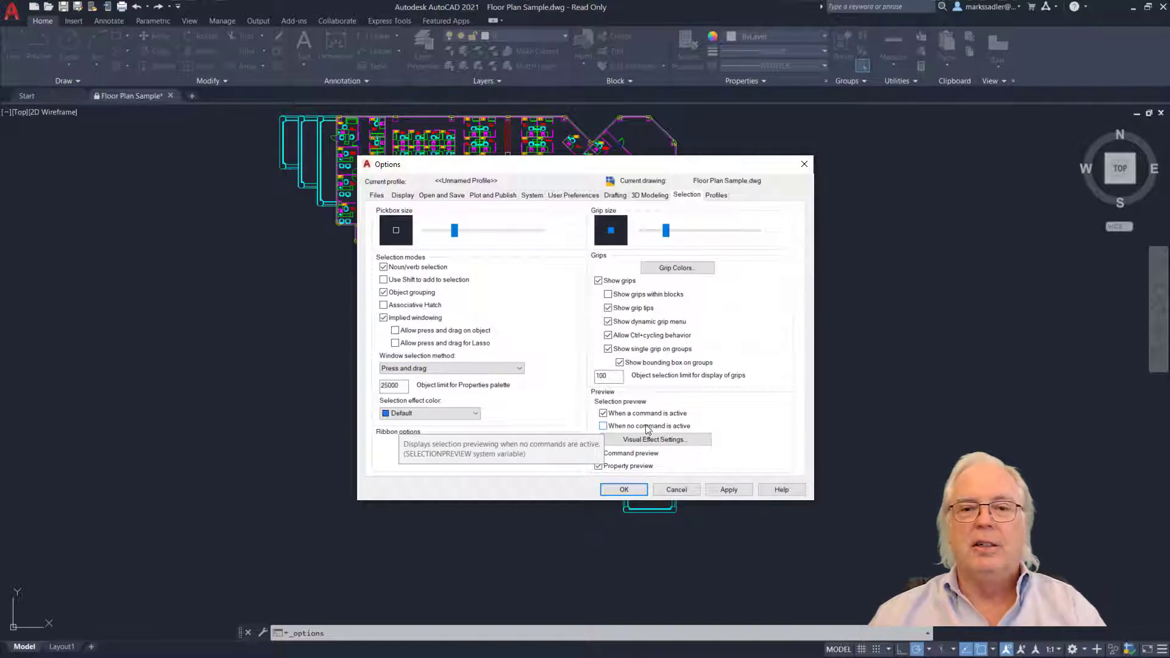
Apply the changed Options settings and close the dialog with OK.
left_click(730, 489)
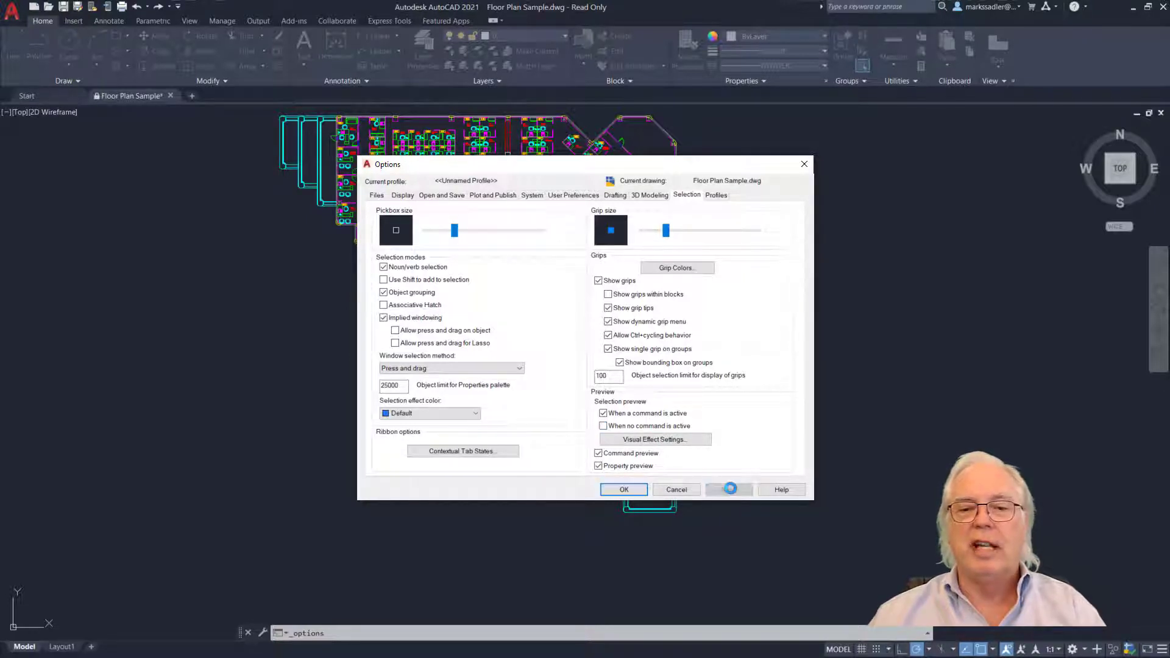
left_click(625, 490)
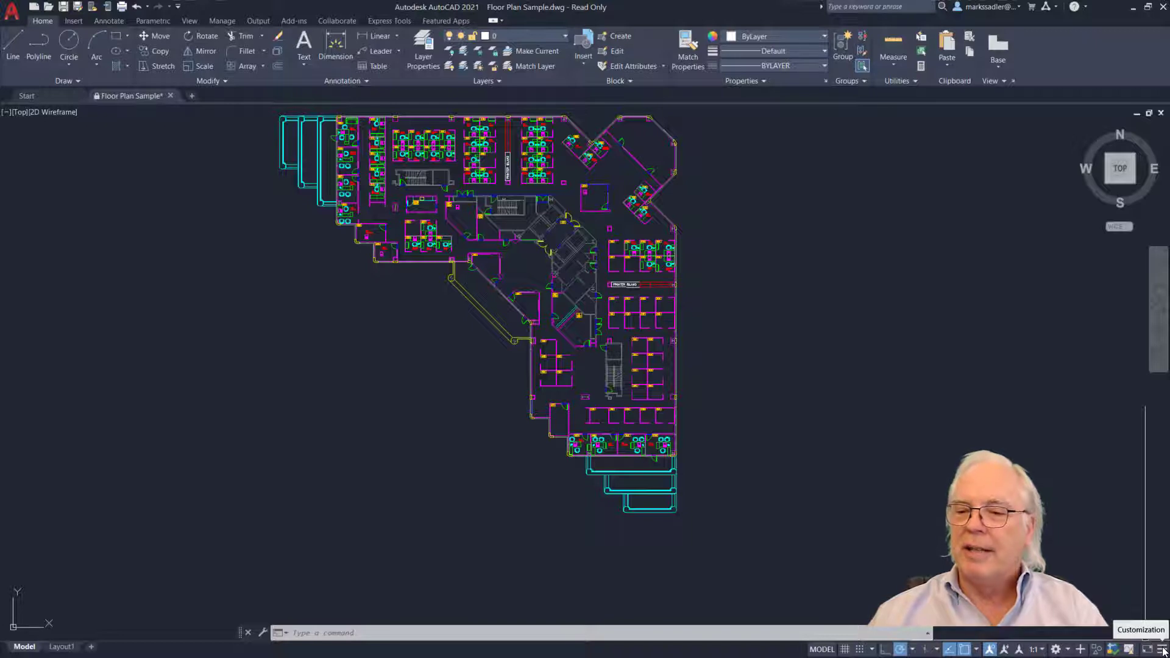
Check Dynamic Input and Selection Cycling in the status bar Customization list.
left_click(1162, 650)
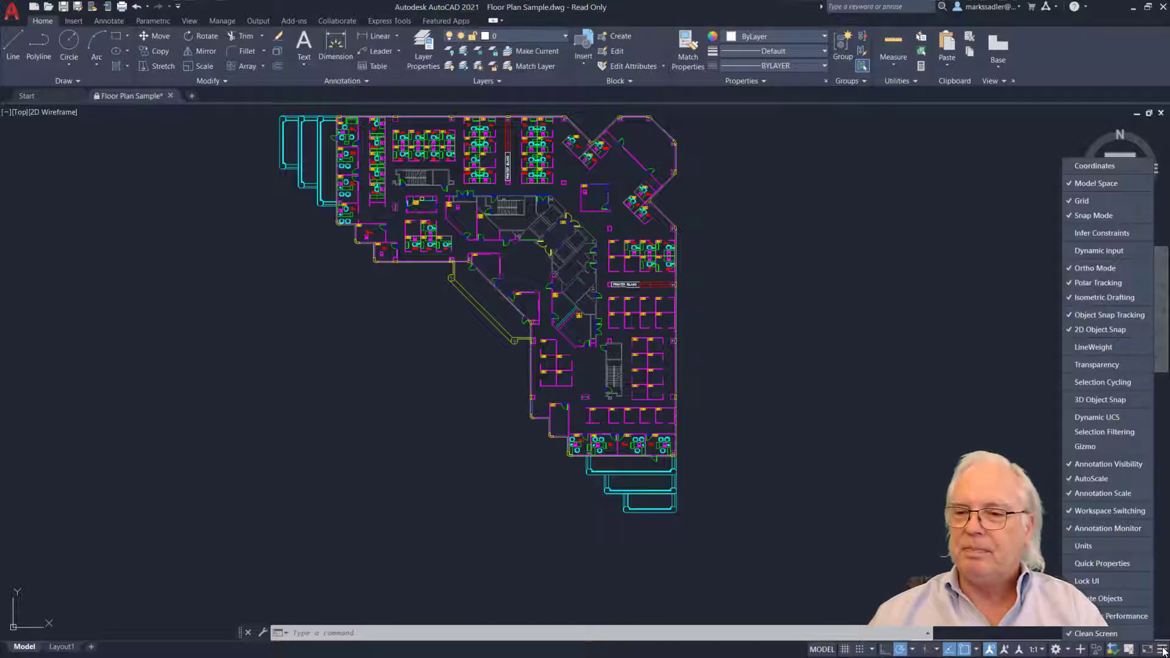
left_click(1070, 251)
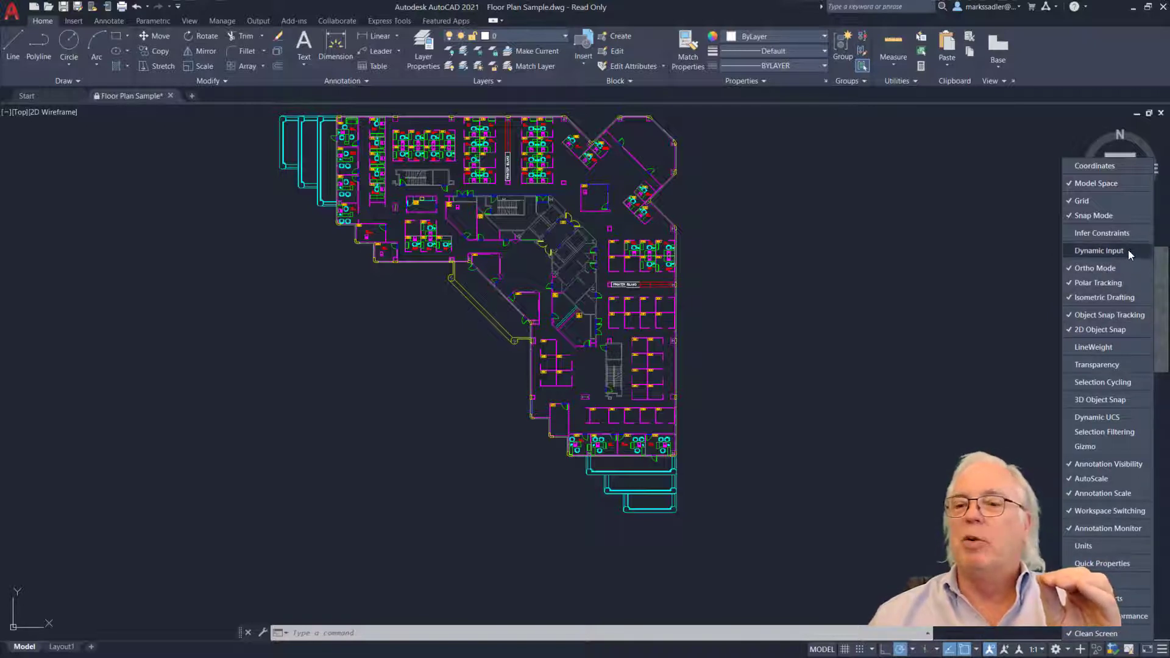
left_click(1069, 251)
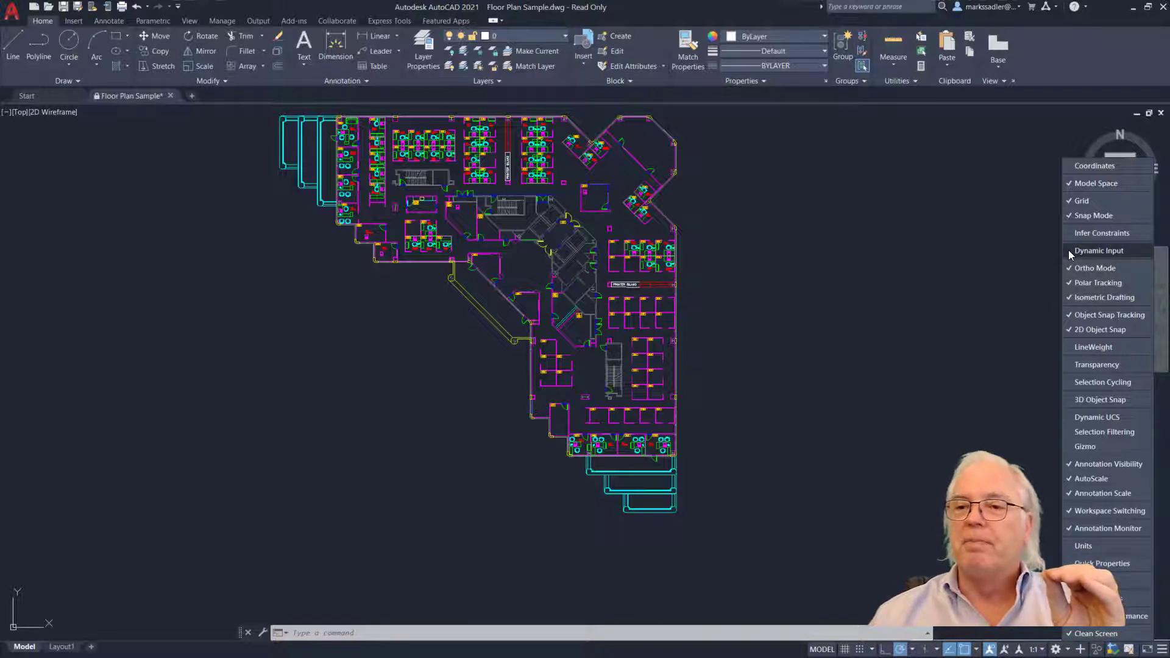
left_click(1069, 250)
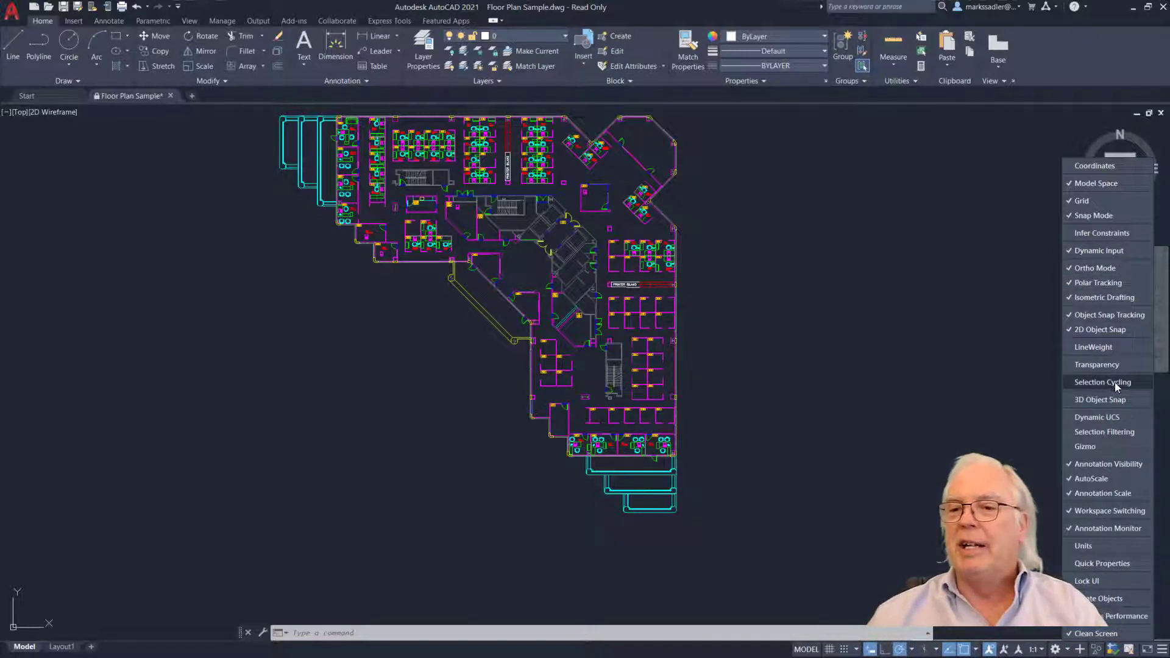
left_click(1075, 383)
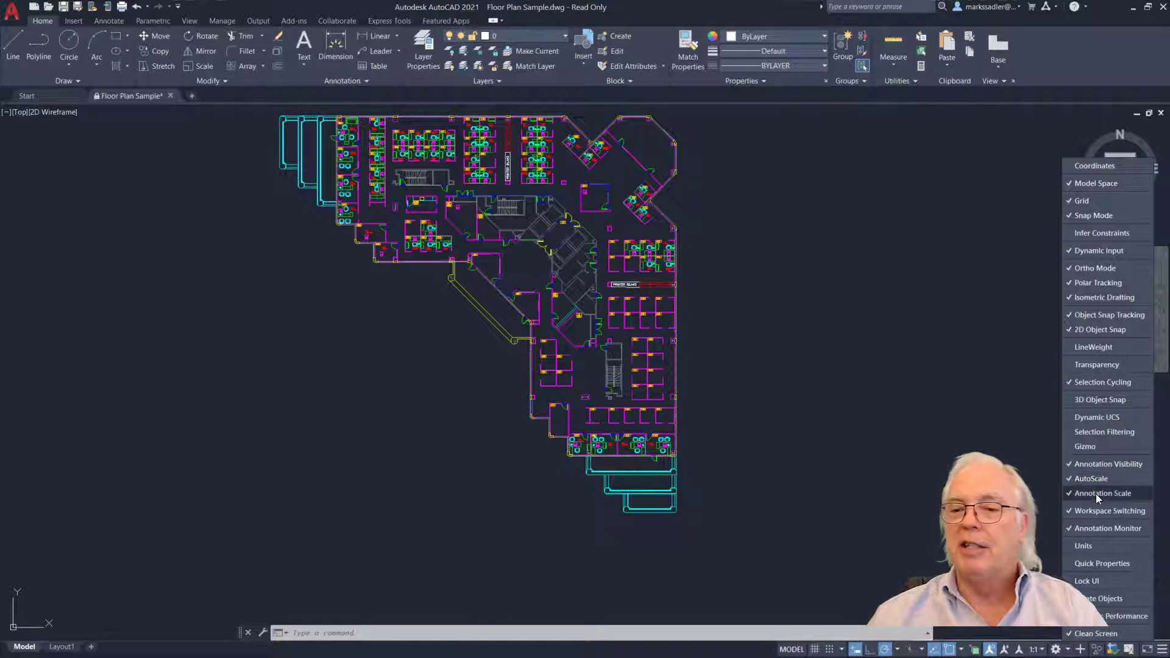
Uncheck Annotation Visibility, AutoScale, Annotation Scale, Annotation Monitor, Isolate Objects and Clean Screen.
left_click(1090, 463)
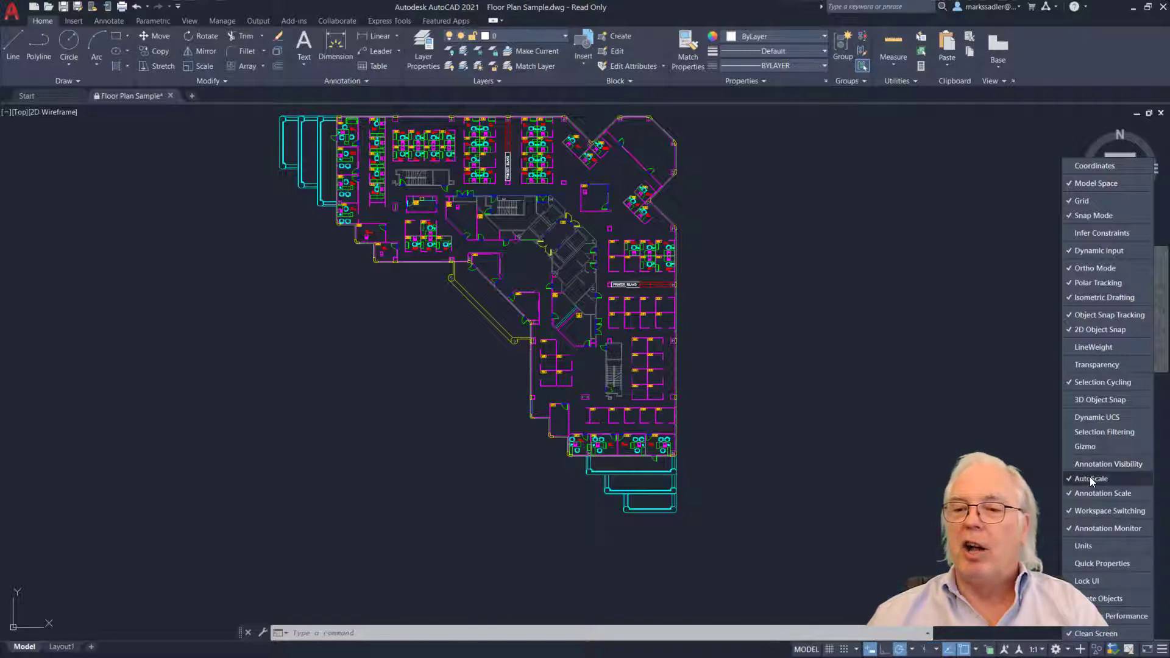
left_click(1090, 477)
left_click(1091, 493)
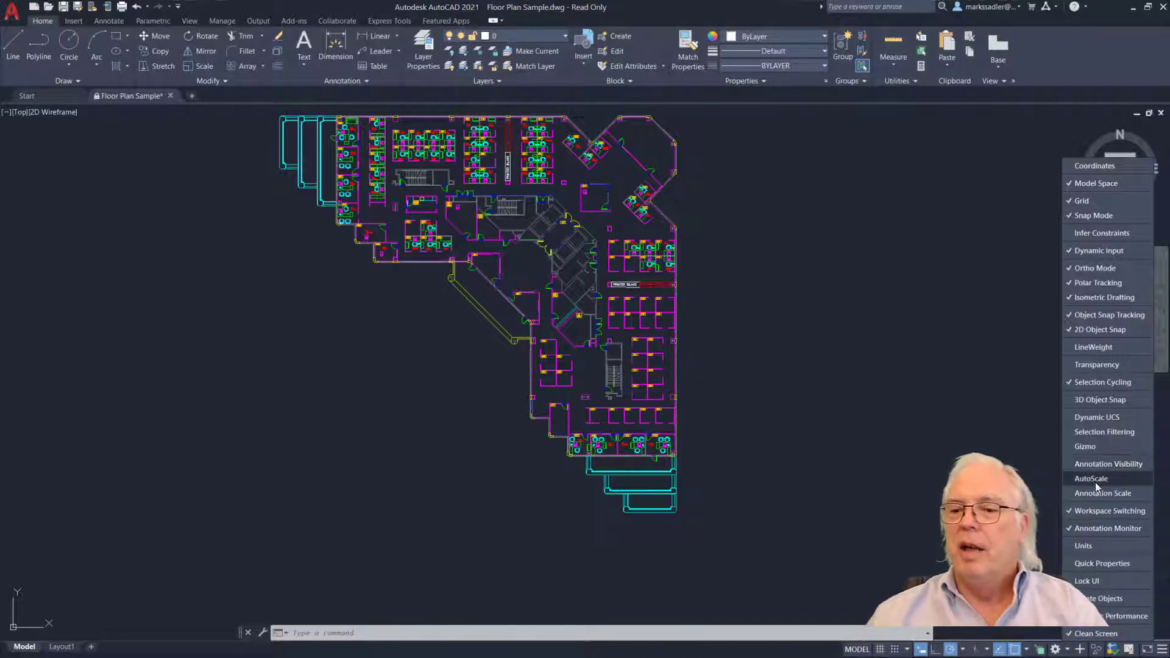
left_click(1105, 529)
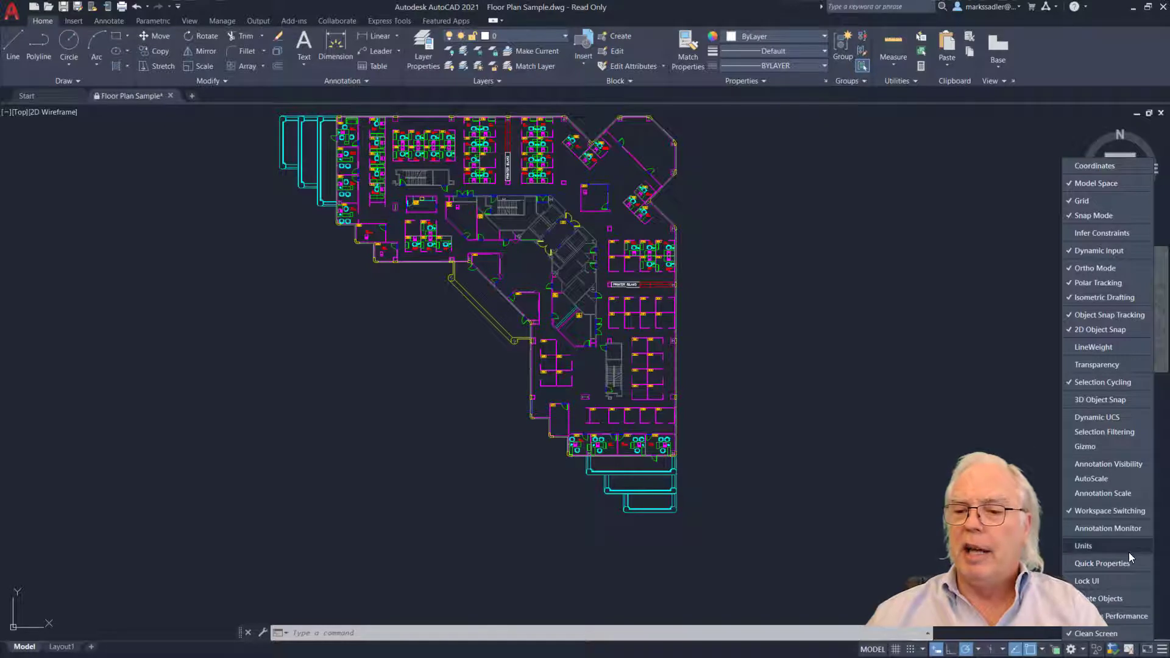
left_click(1104, 599)
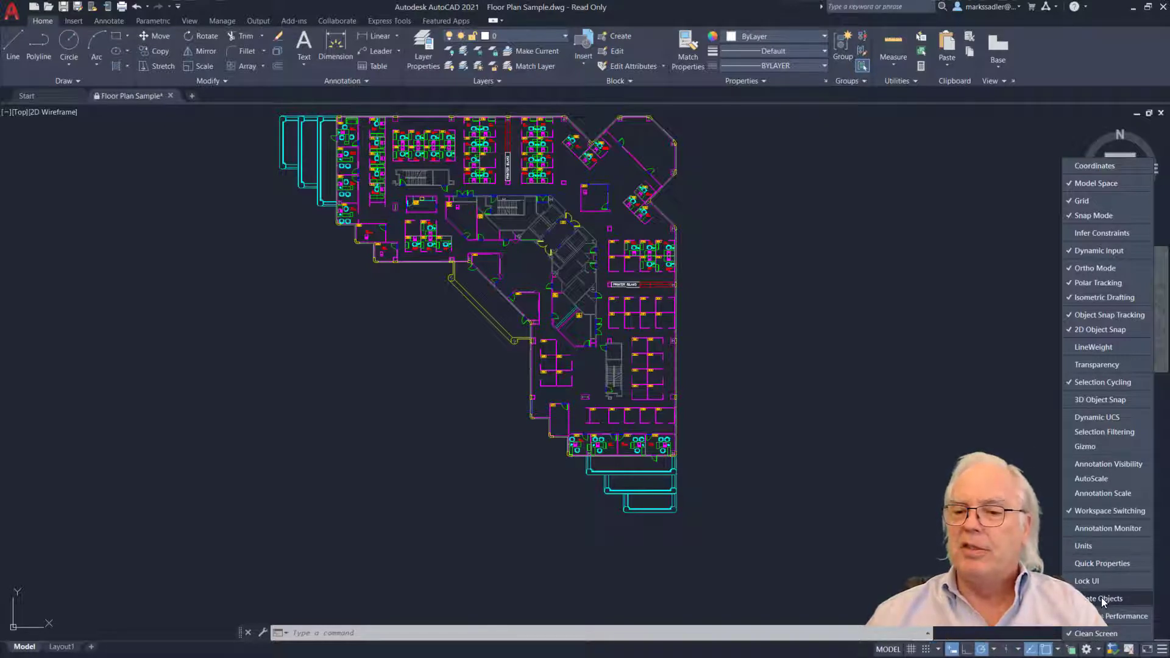
left_click(1096, 633)
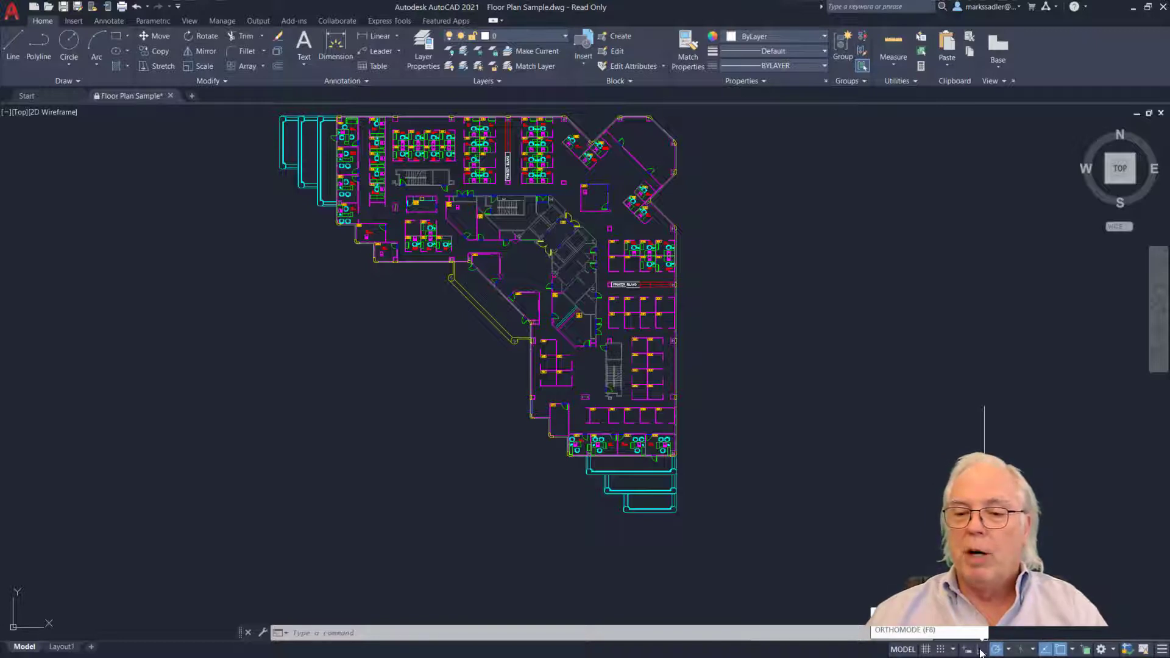
Switch Ortho Mode on and Object Snap Tracking off on the status bar.
left_click(979, 649)
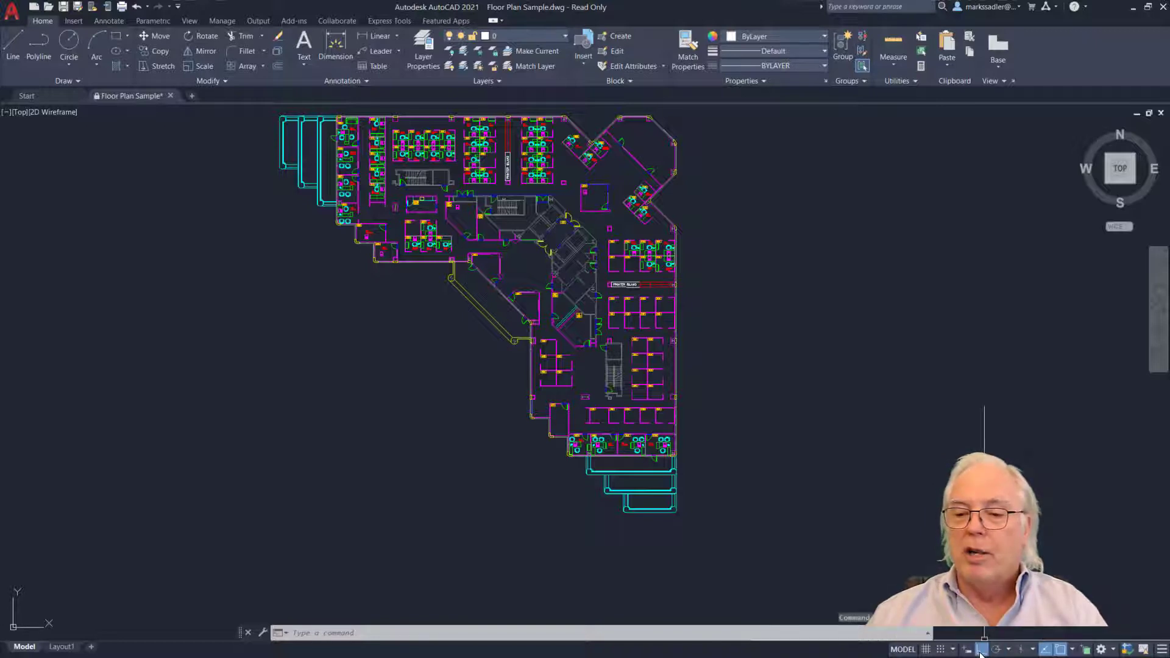
left_click(1045, 649)
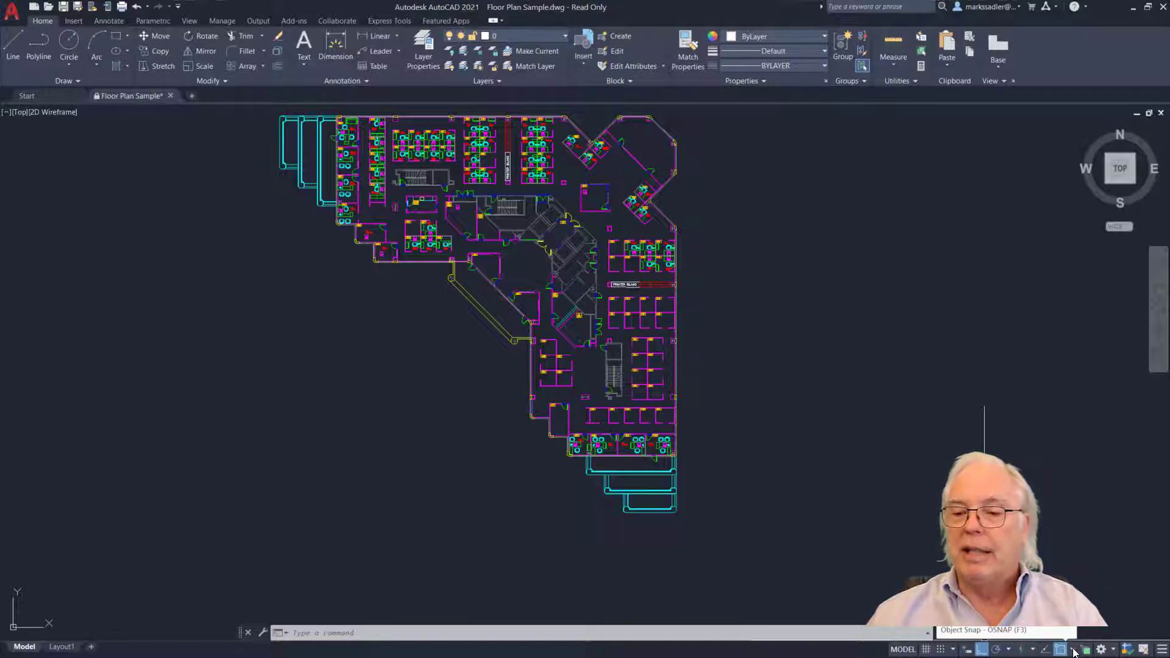
Show the Object Snap mode drop-down list beside the OSNAP status bar button.
left_click(1073, 651)
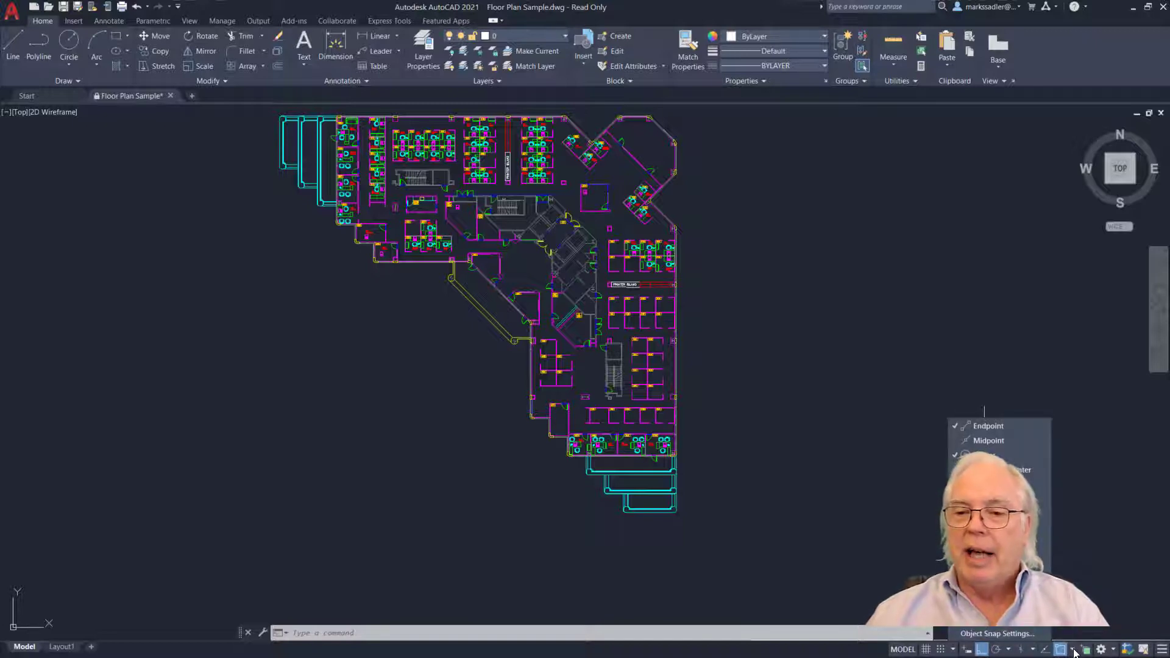
In Drafting Settings, enable the Midpoint, Node, Quadrant and Perpendicular object snaps.
left_click(1005, 635)
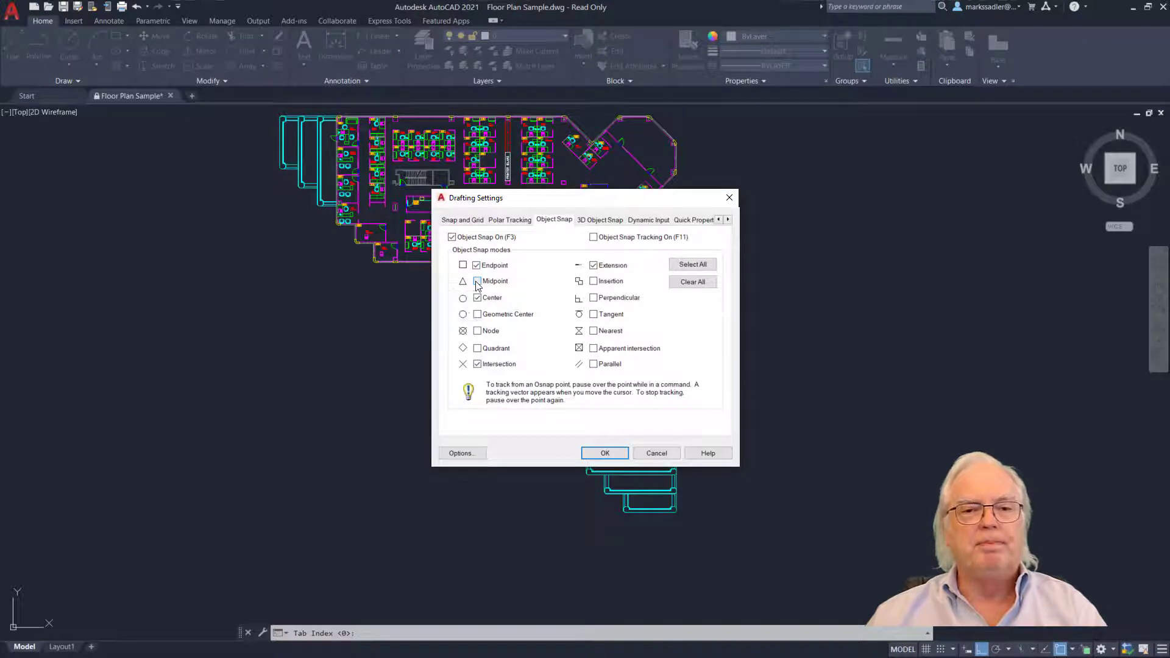
left_click(478, 281)
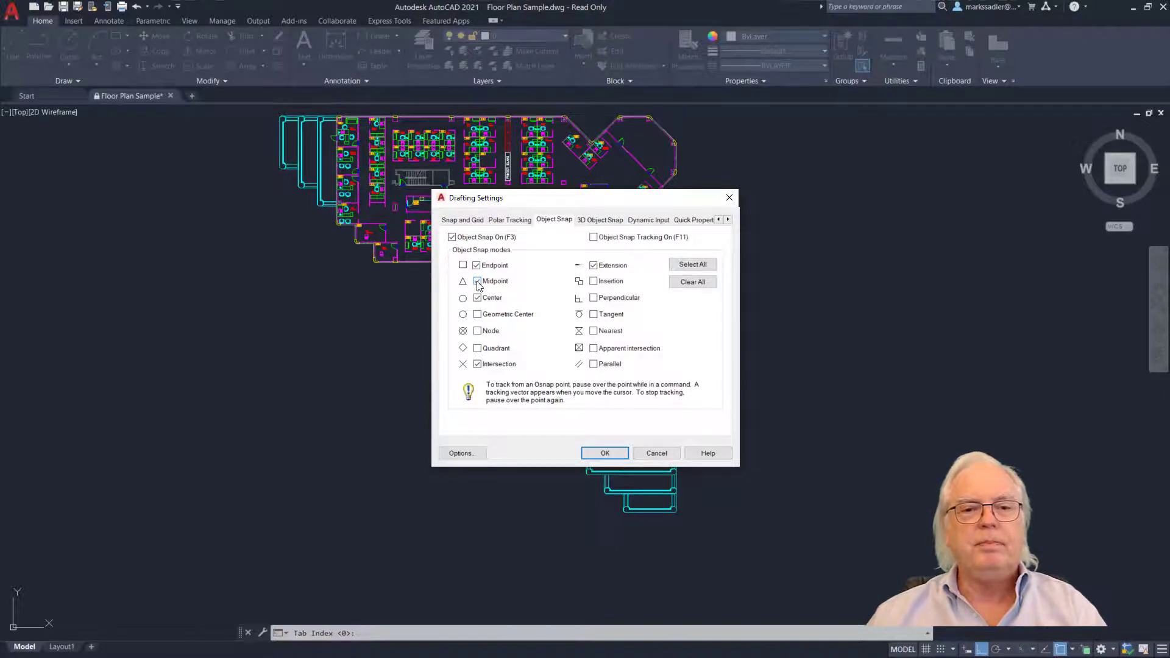
left_click(477, 332)
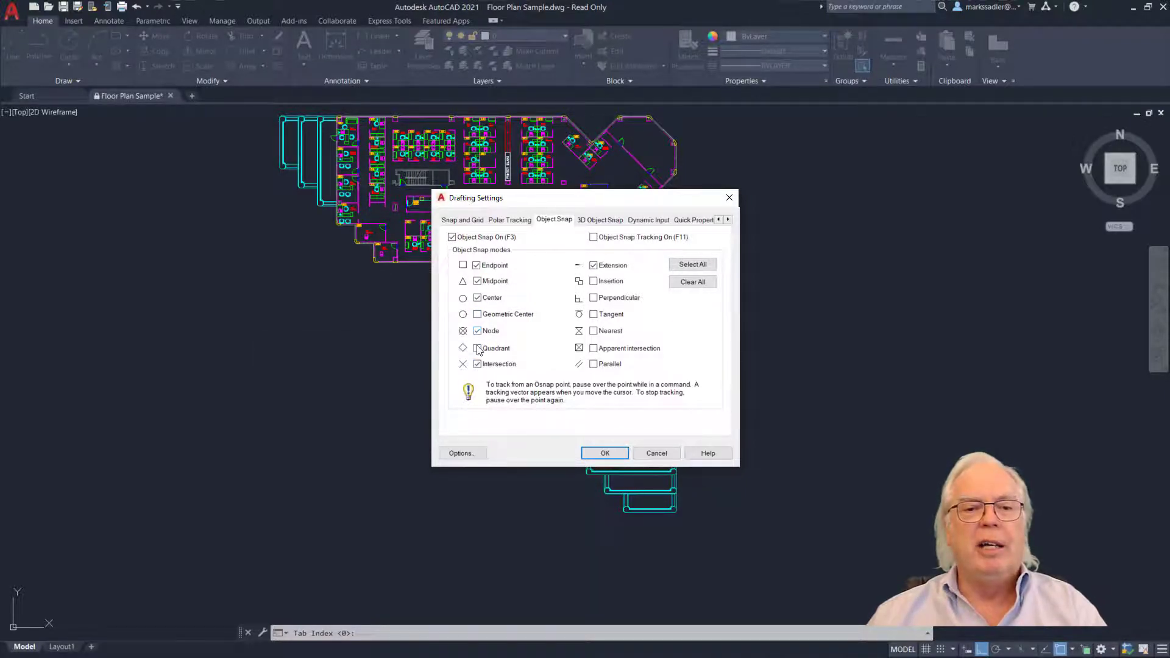
left_click(477, 349)
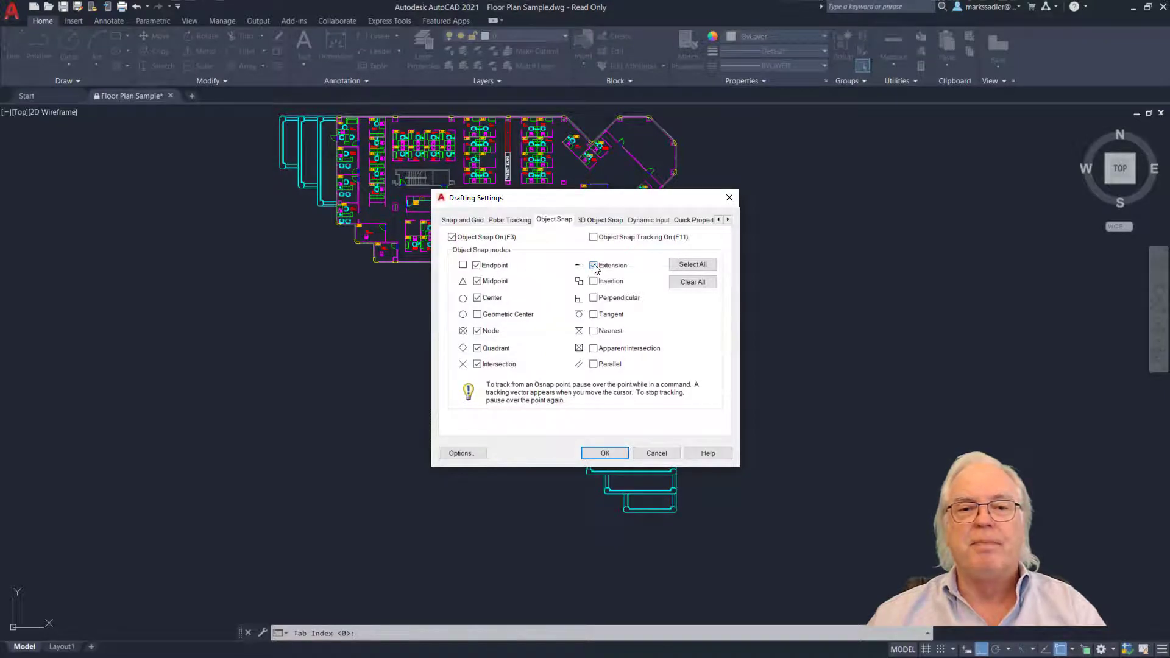
left_click(594, 298)
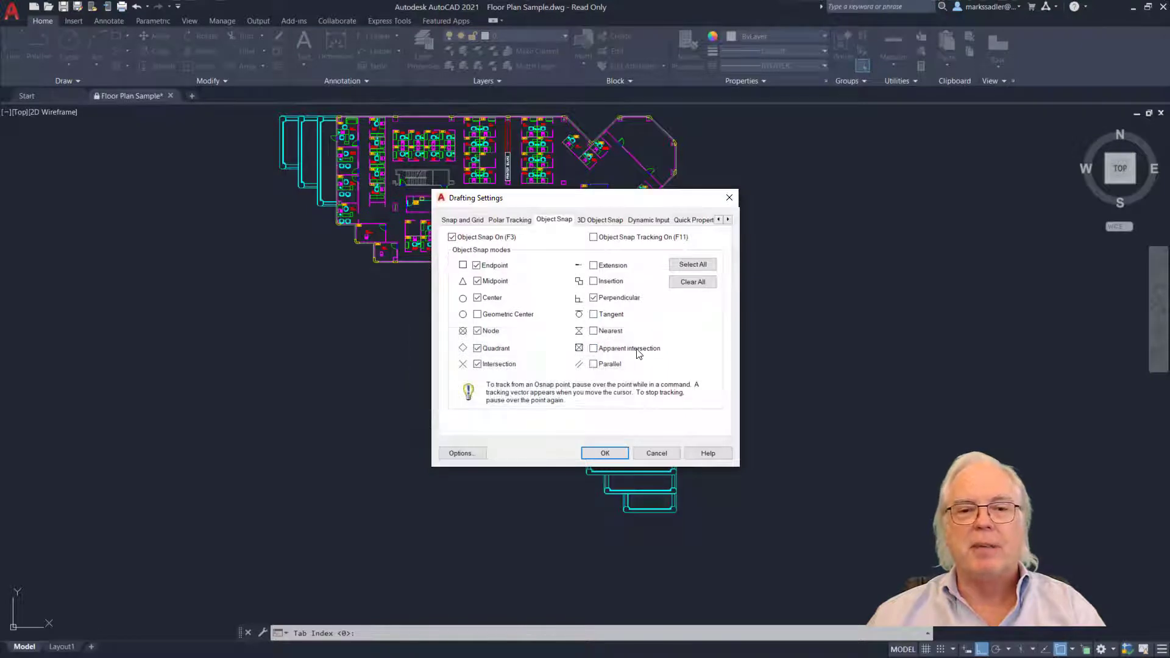
Confirm the Drafting Settings object snaps and uncheck Isometric Drafting in the status bar Customization menu.
left_click(605, 453)
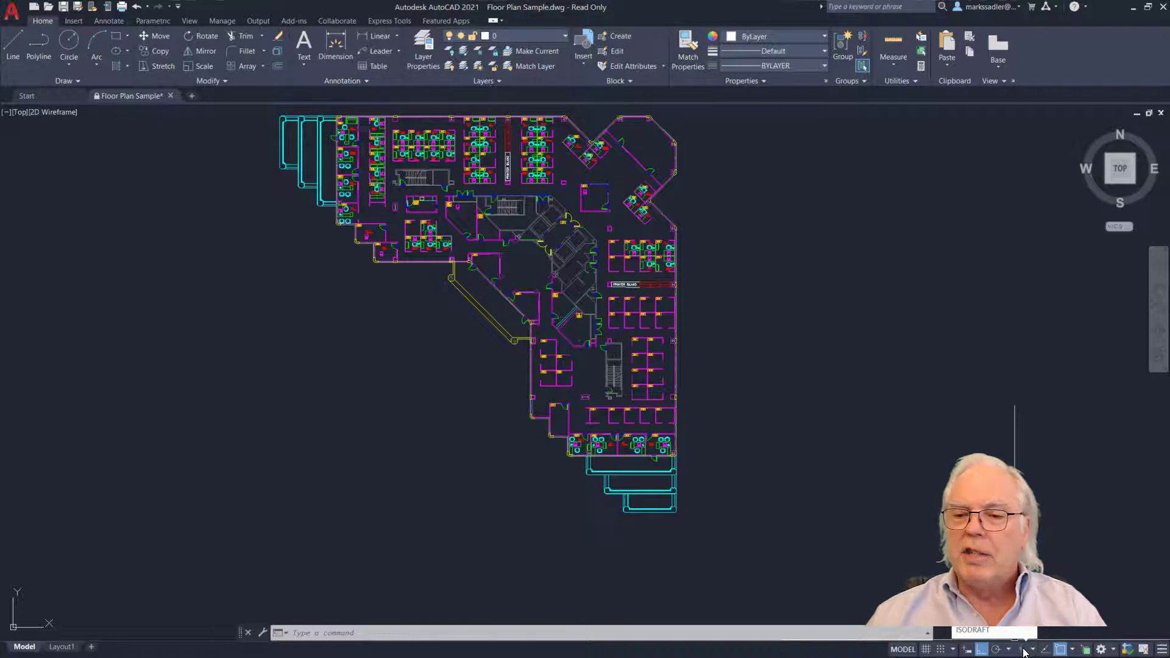
left_click(1162, 650)
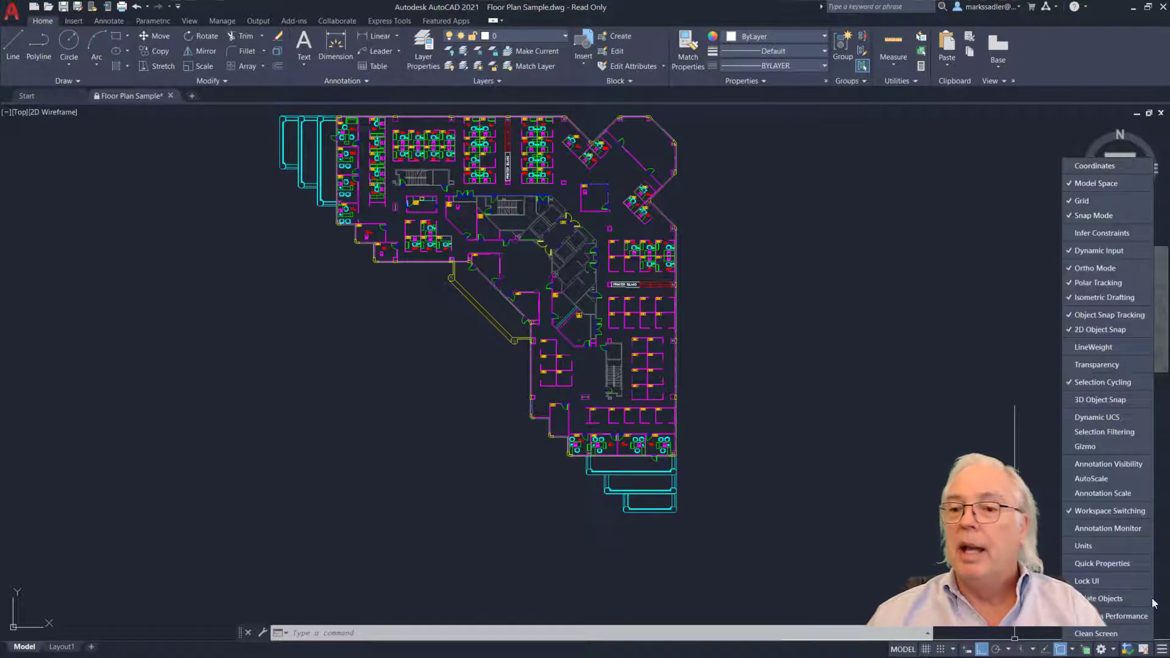
left_click(1094, 299)
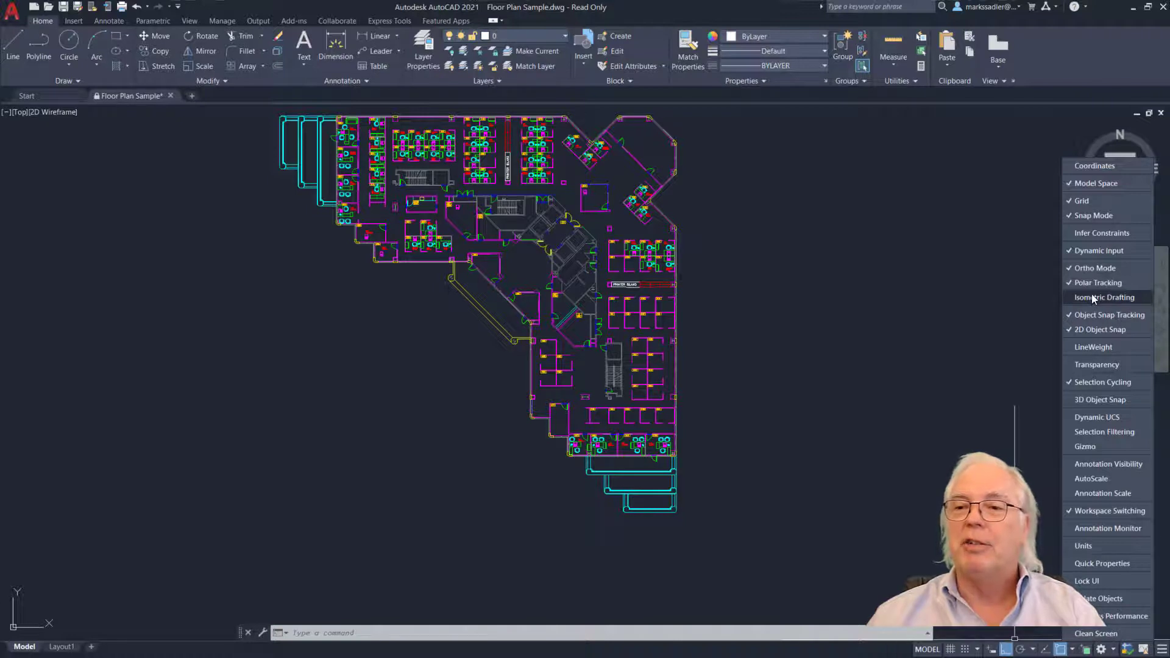
left_click(1044, 293)
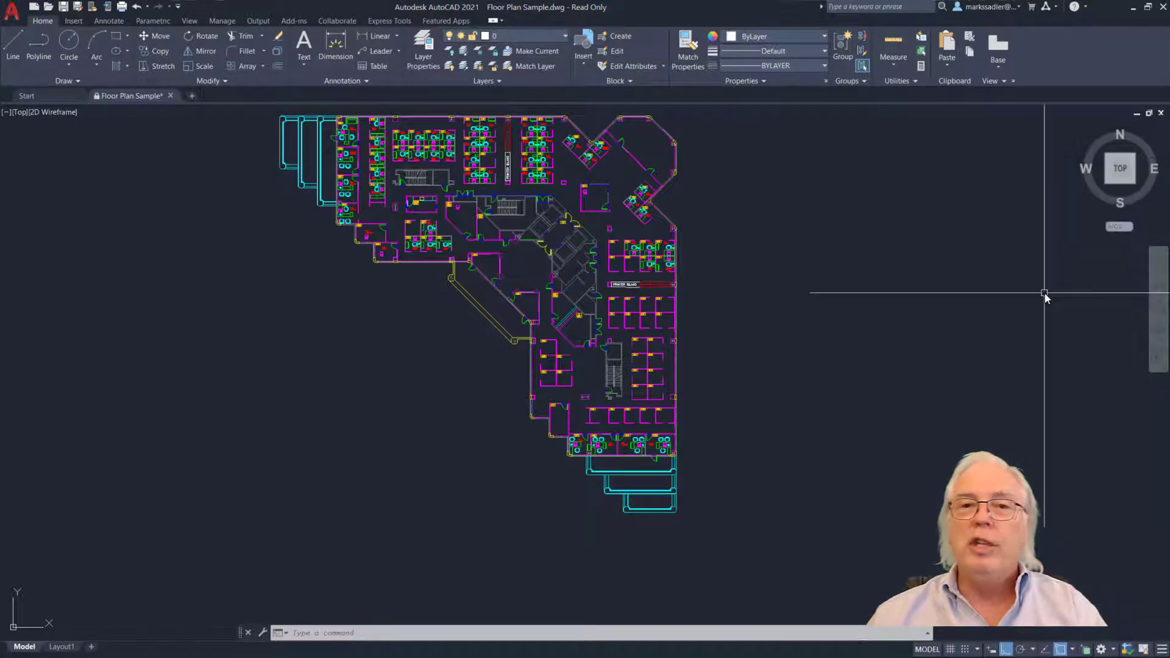
Show the Layer Properties Manager, disable Allow Docking, and float it down over the floor plan.
left_click(424, 47)
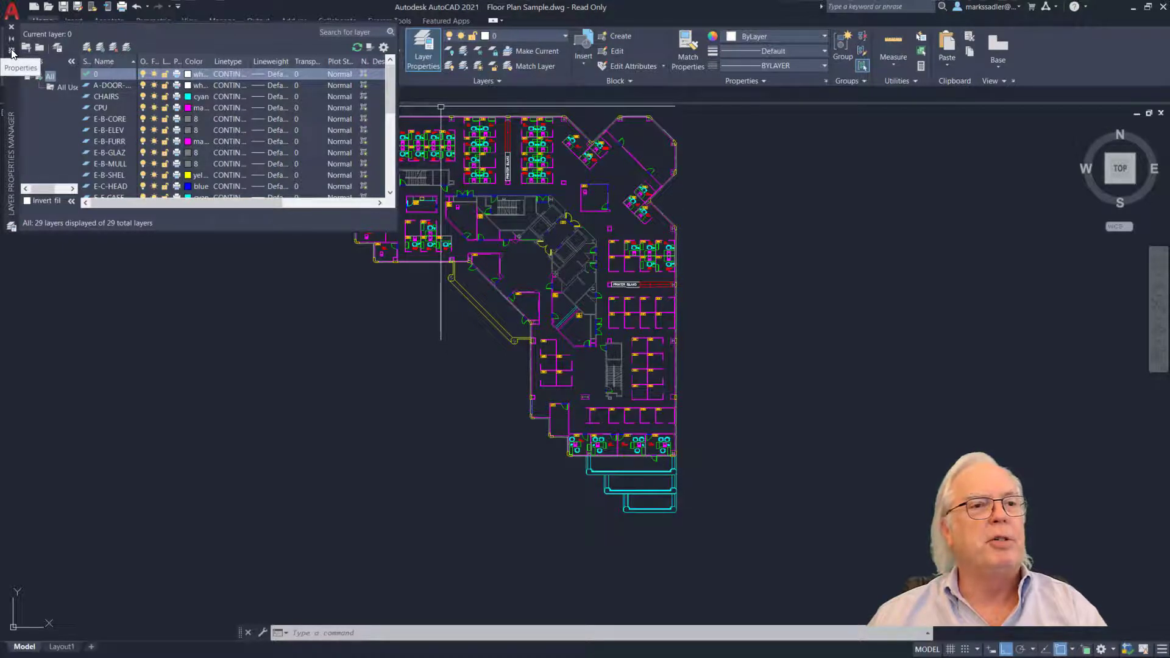
left_click(12, 54)
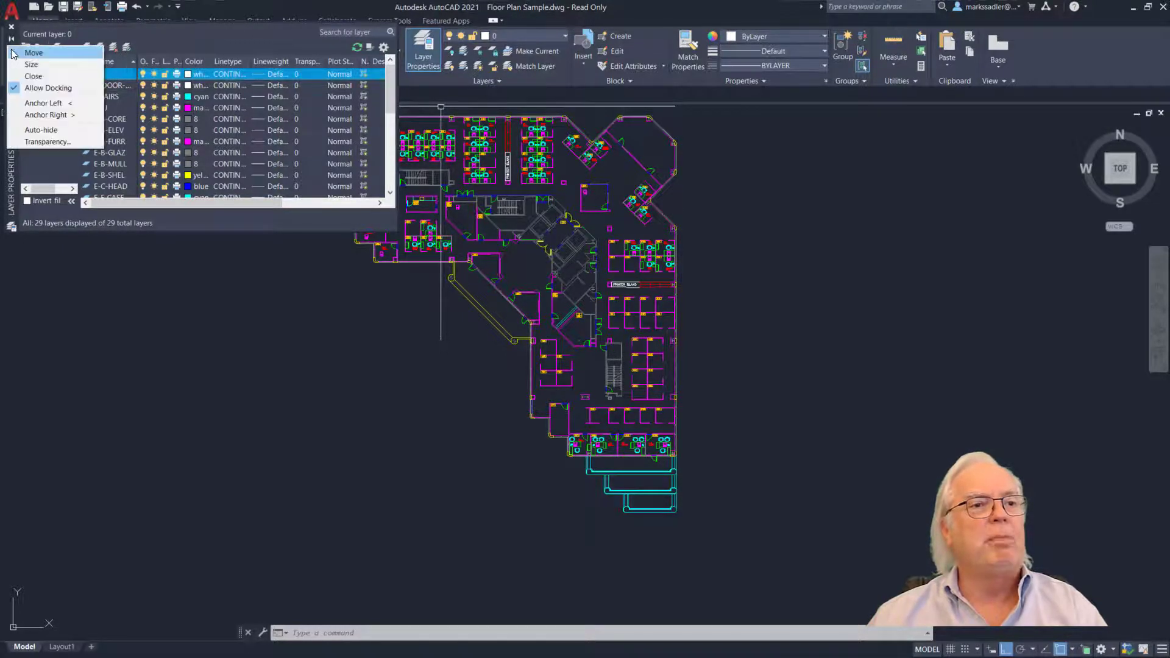
left_click(49, 89)
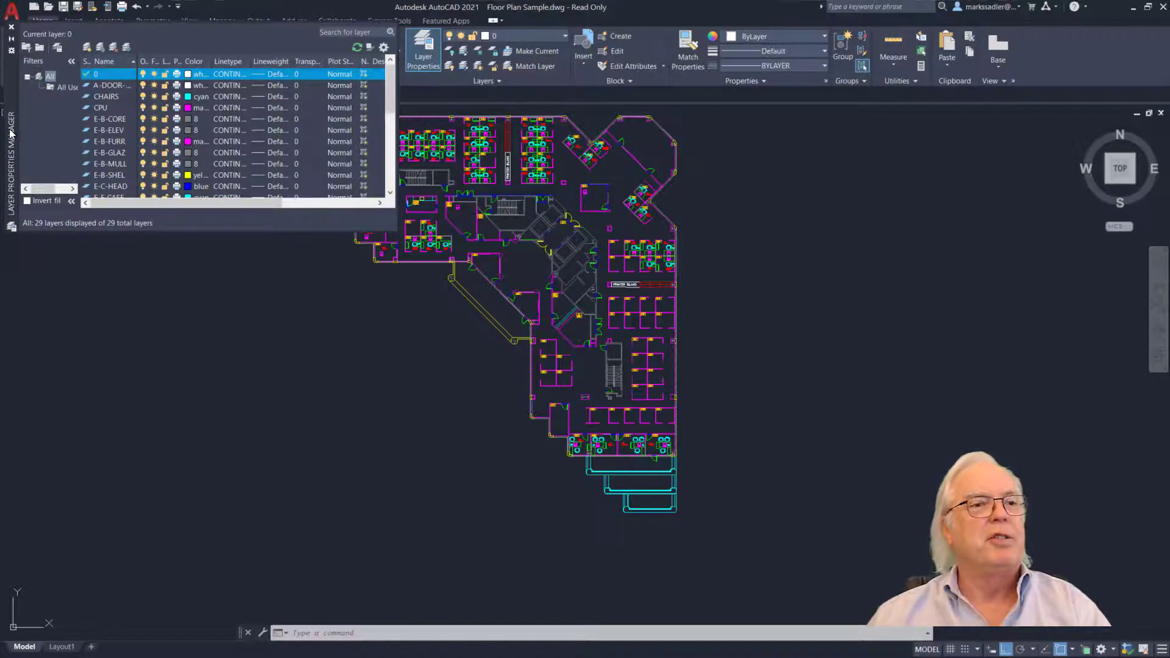
mouse_move(10, 133)
left_mouse_down()
mouse_move(155, 262)
mouse_move(153, 345)
mouse_move(72, 374)
mouse_move(75, 357)
left_mouse_up()
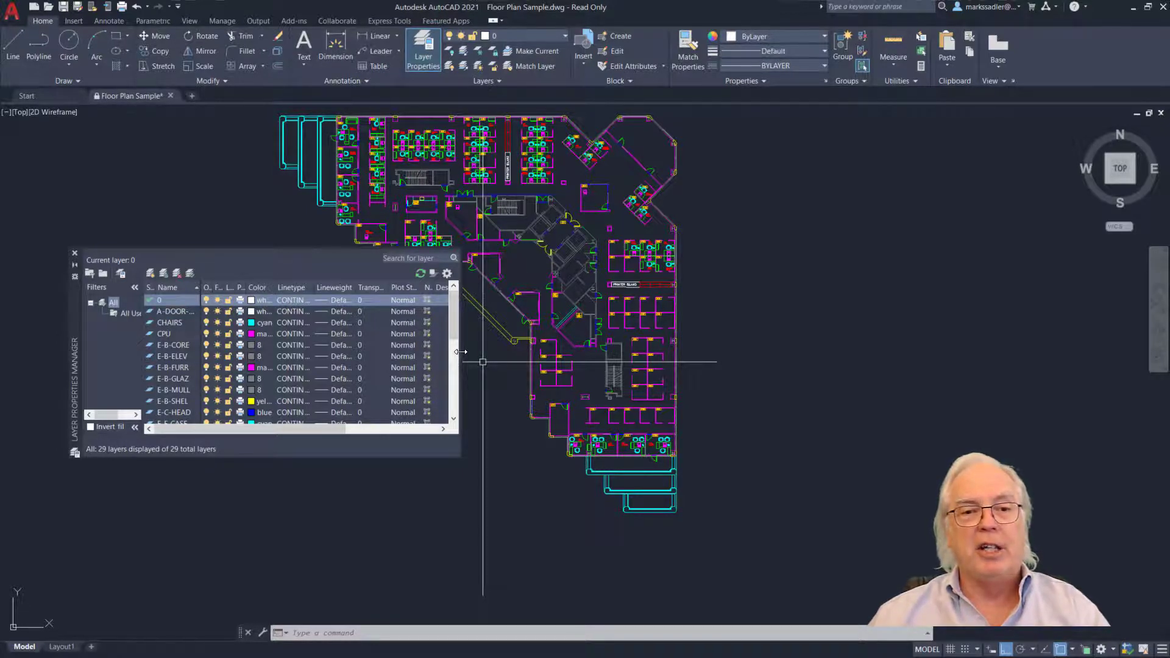
Stretch the layer palette across the drawing and apply Maximize all columns from the Name header.
left_click_drag(460, 352, 1037, 365)
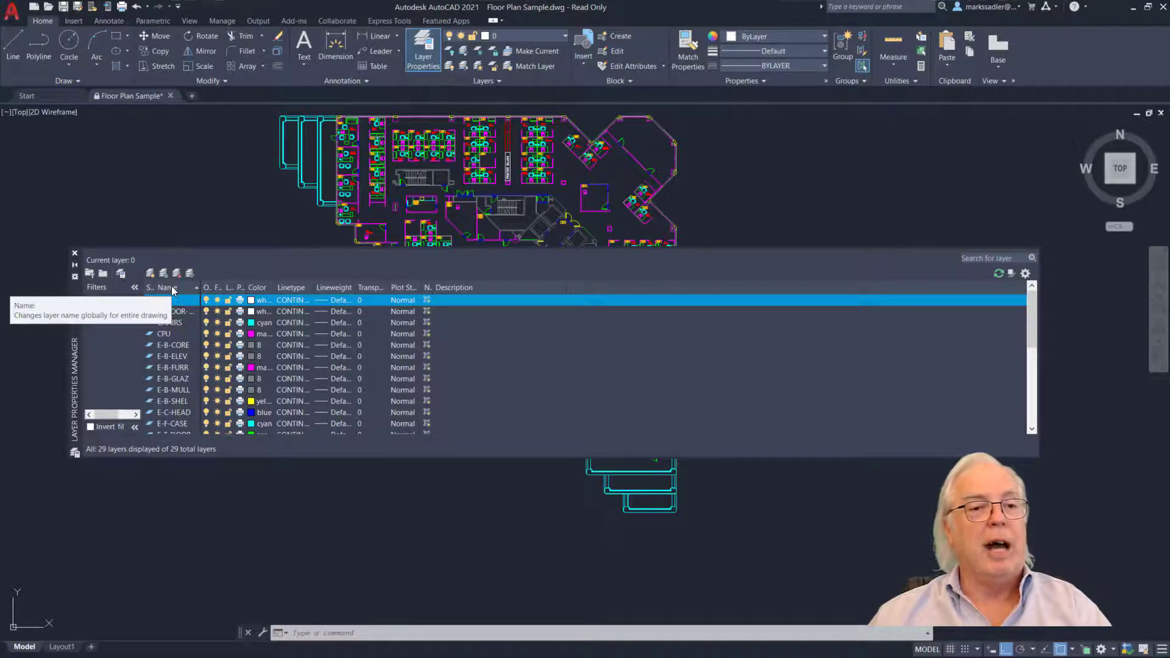
right_click(172, 291)
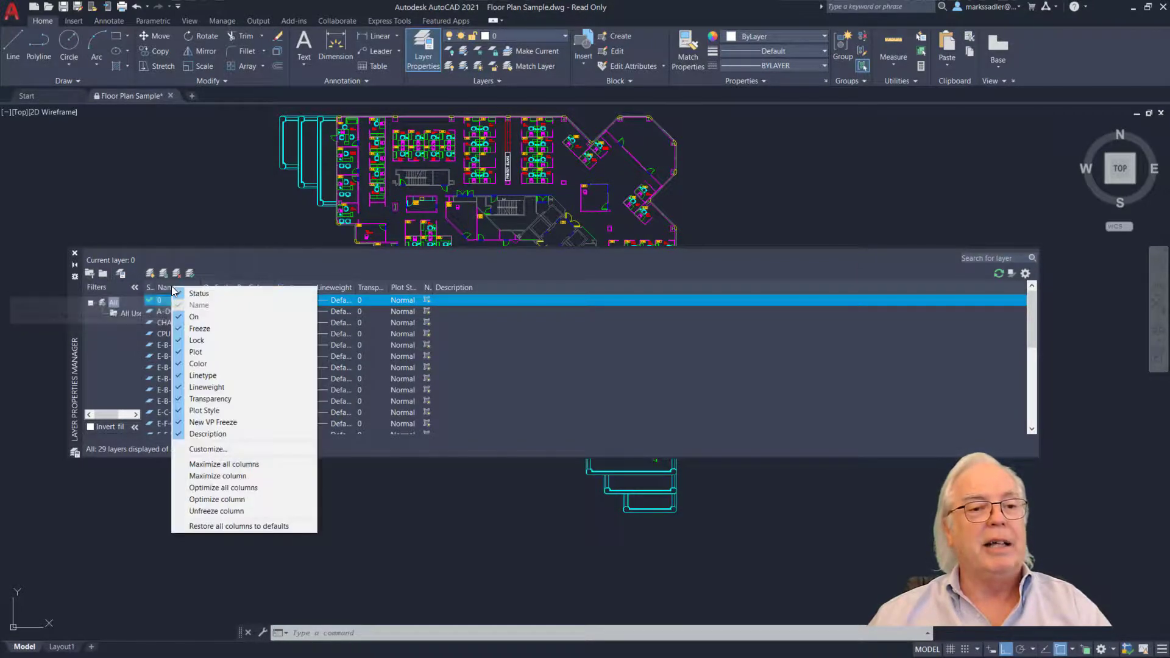
left_click(233, 465)
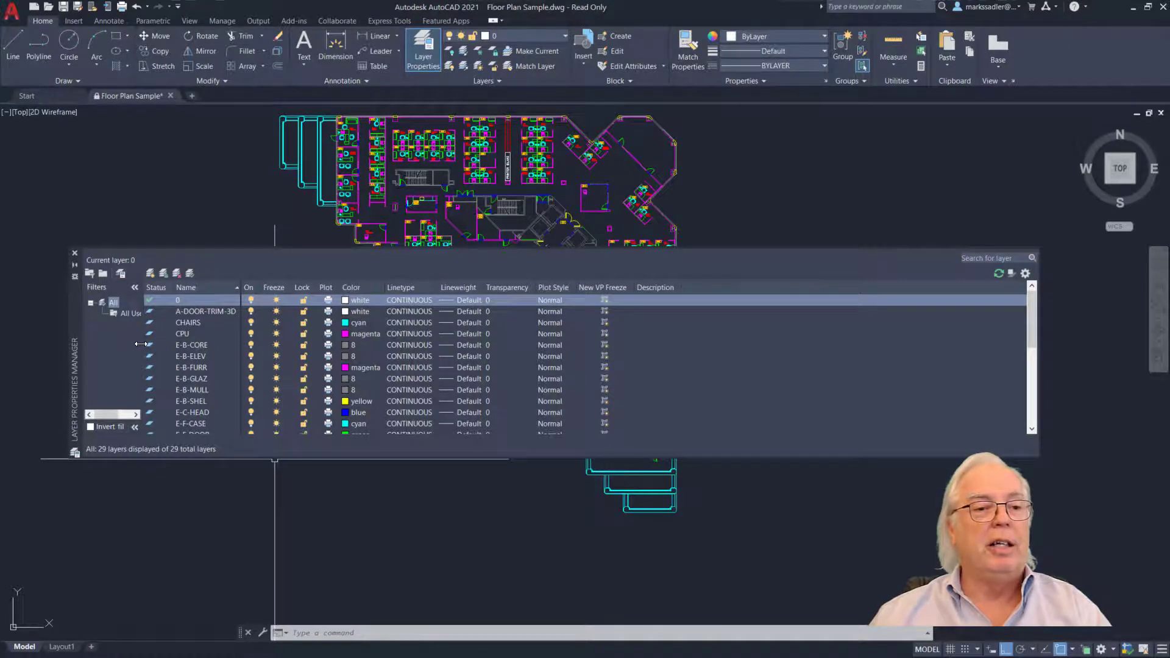
Drag the Filters pane splitter right until All Used Layers is fully visible.
left_click_drag(140, 344, 206, 343)
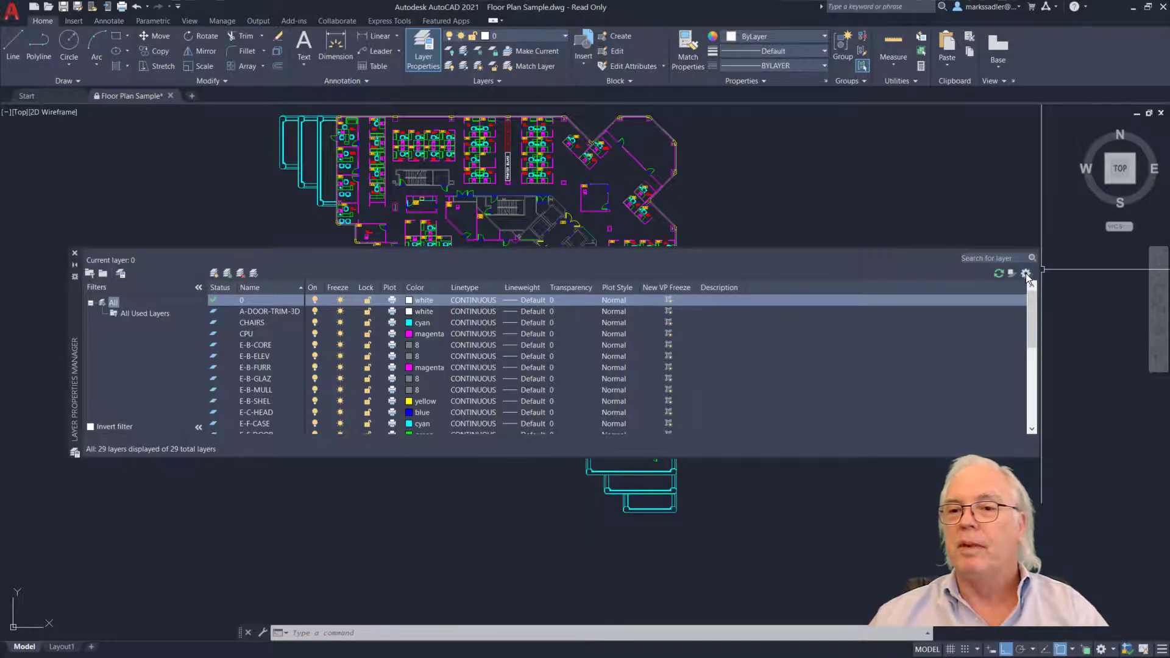
In Layer Settings, disable New Layer Notification, set locked layer fading to 57%, and isolation to Off.
left_click(1025, 273)
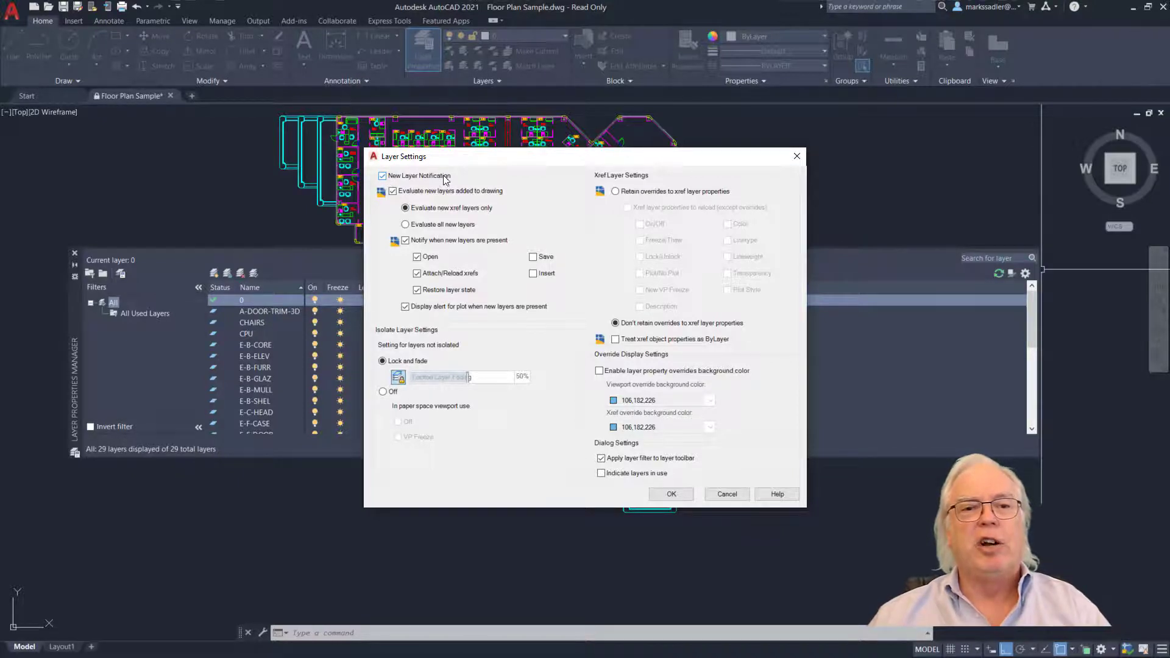
left_click(383, 177)
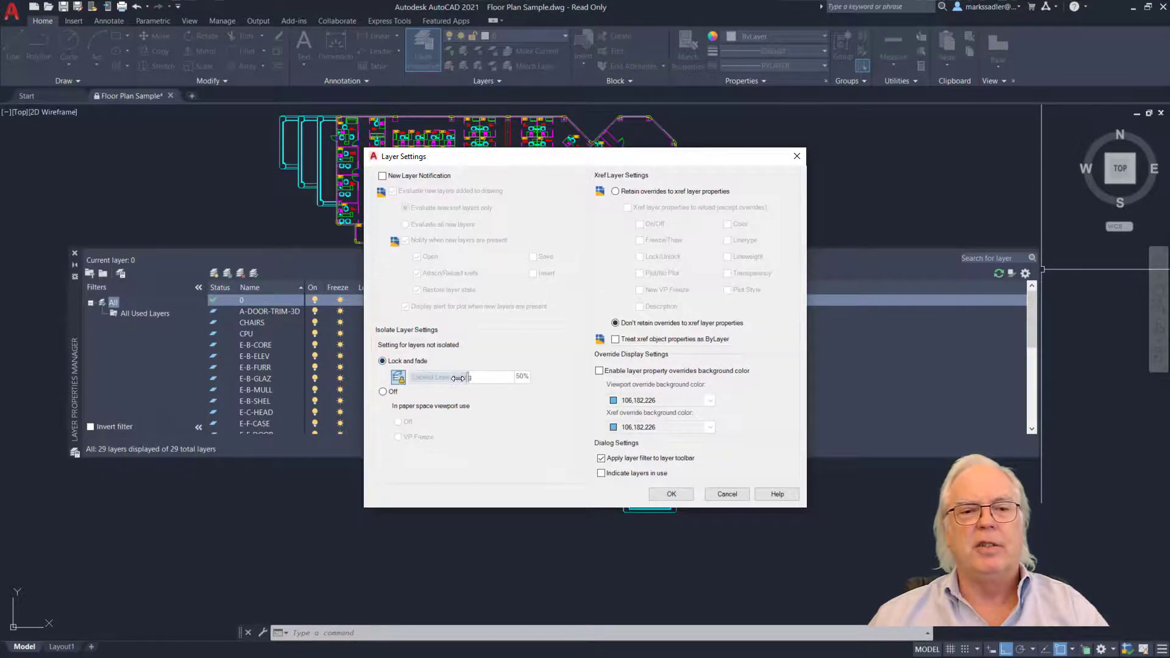
left_click_drag(463, 378, 483, 378)
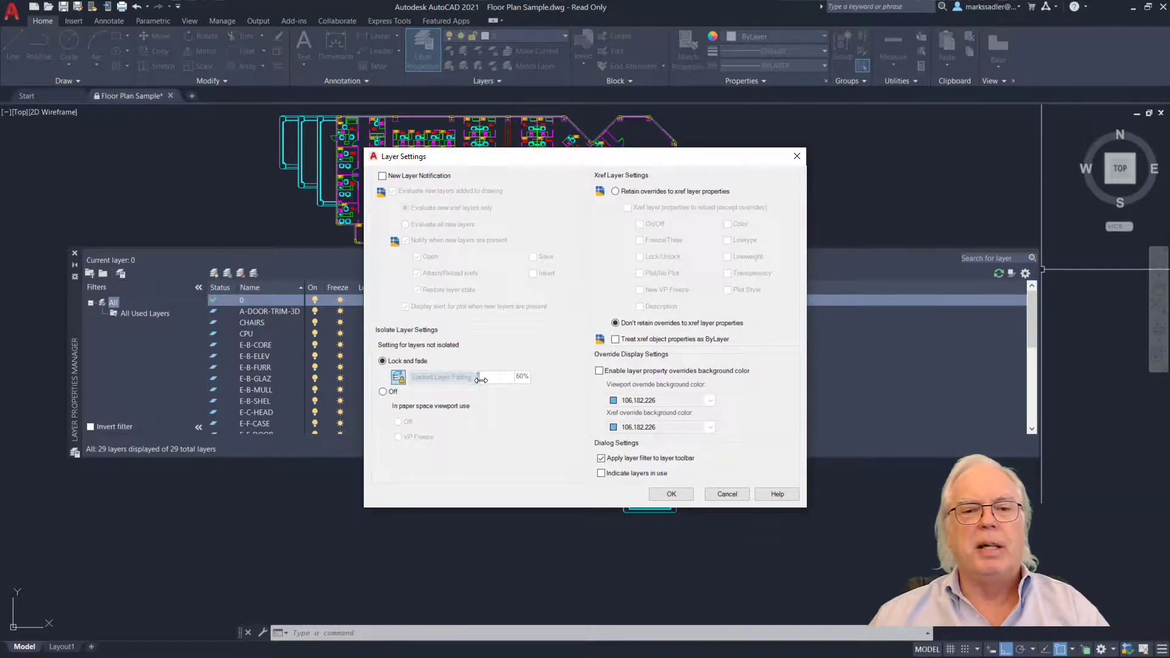
left_click(383, 391)
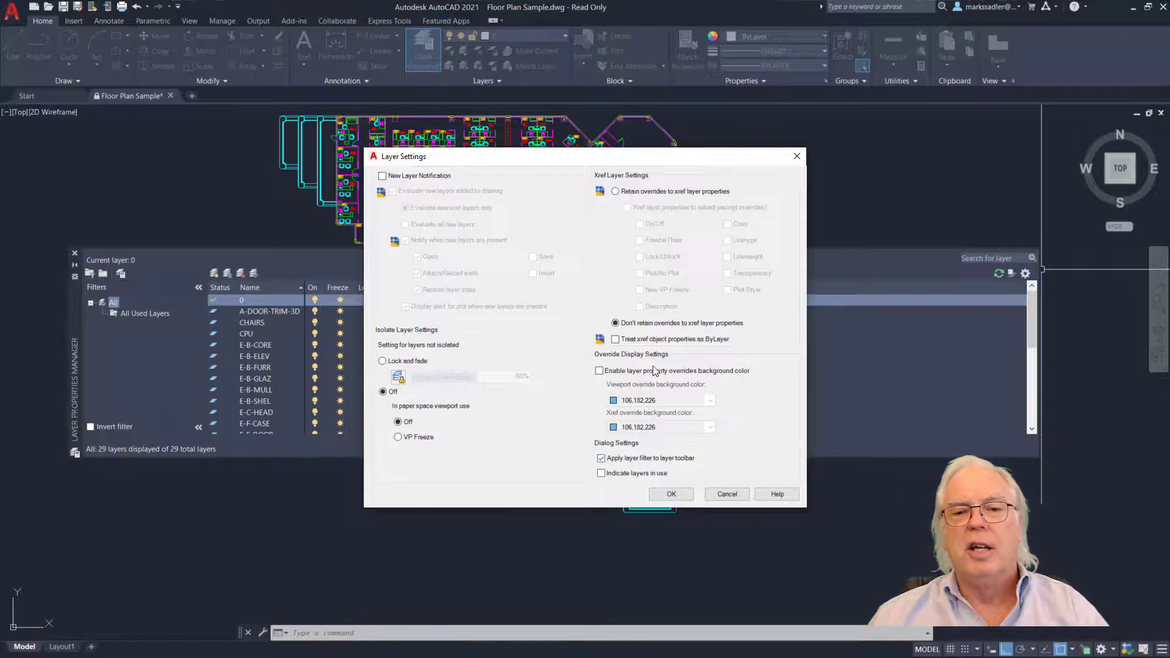
left_click(671, 495)
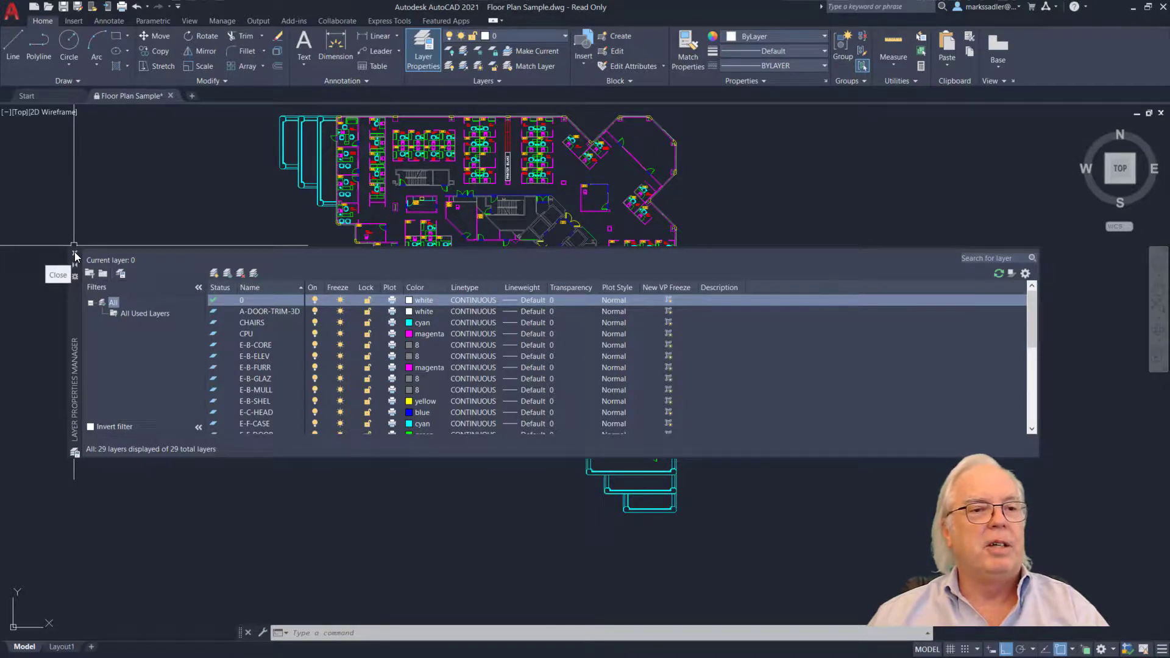
left_click(74, 252)
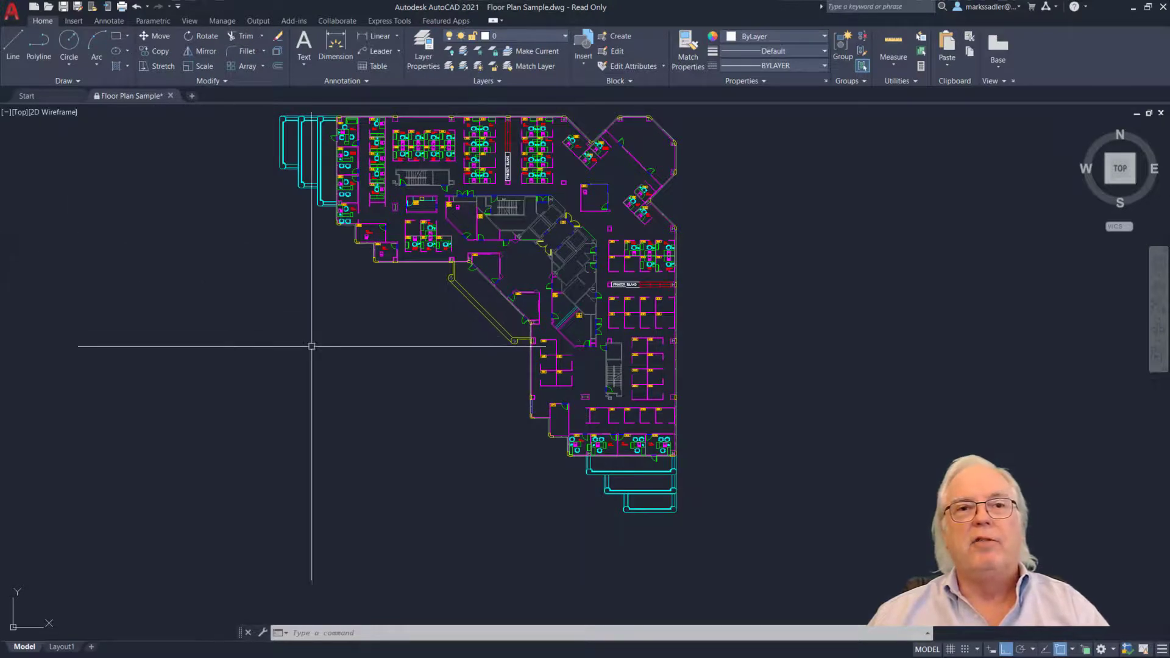
left_click(430, 46)
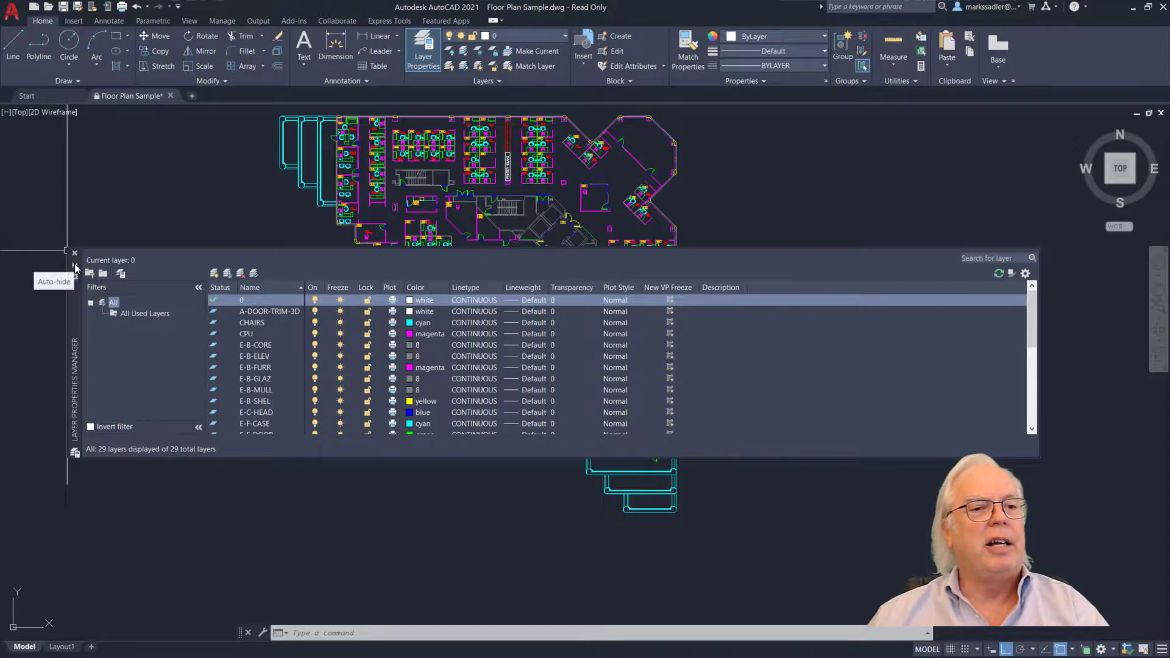
Turn on Auto-hide for the Layer Properties Manager so it collapses and re-expands on demand.
left_click(75, 266)
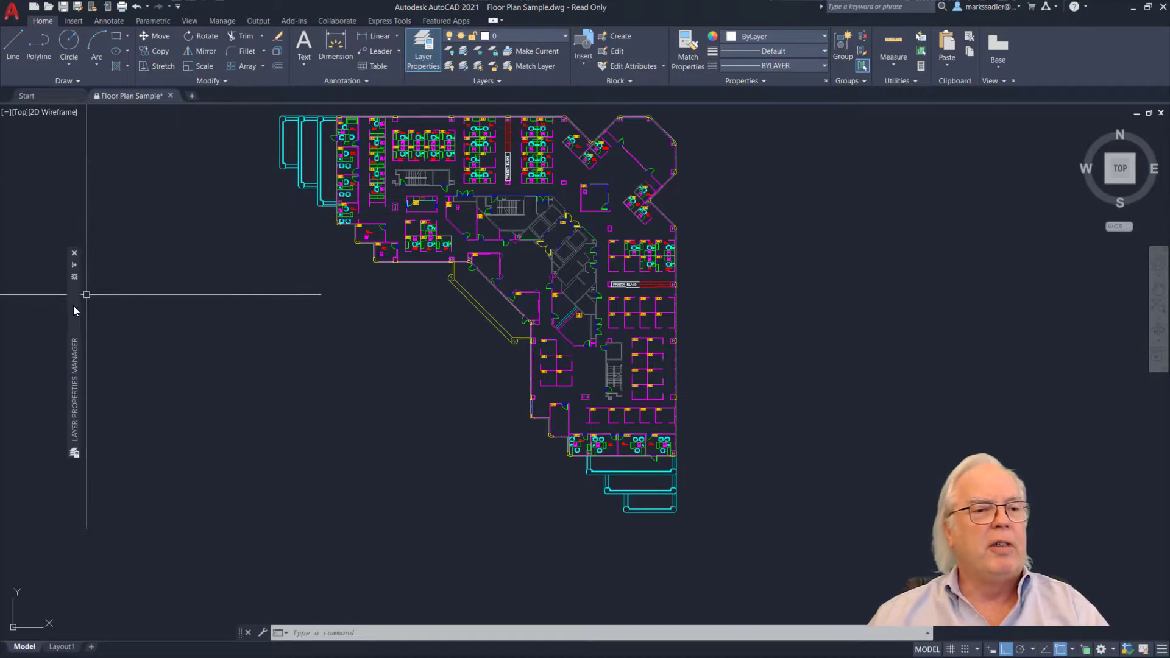
mouse_move(73, 309)
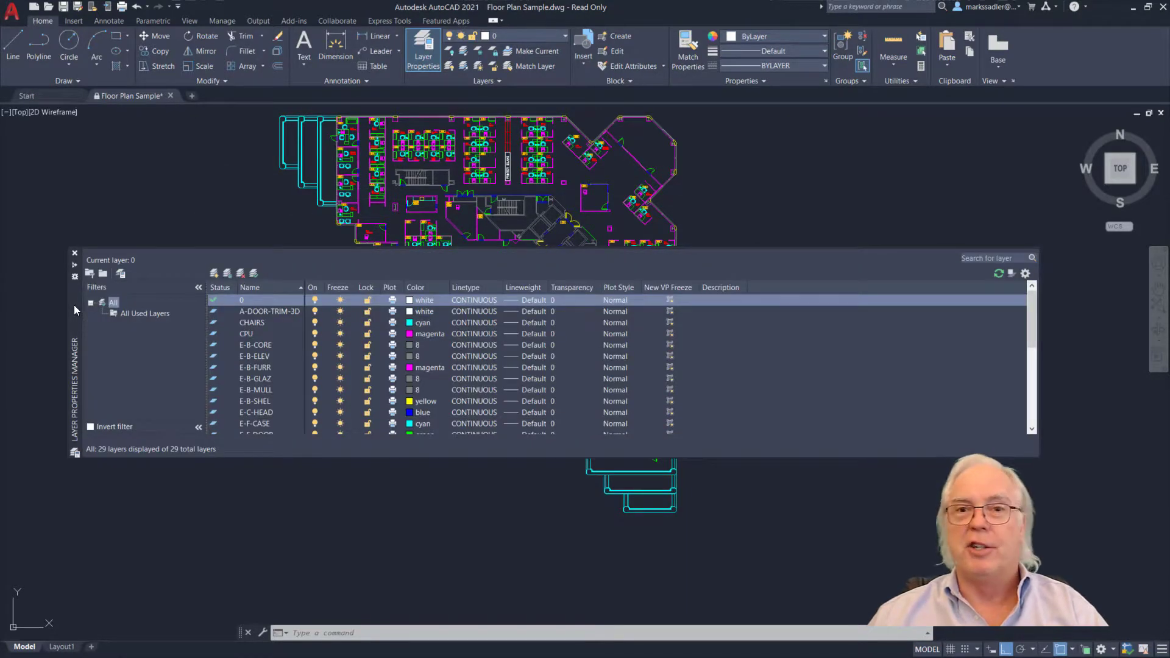